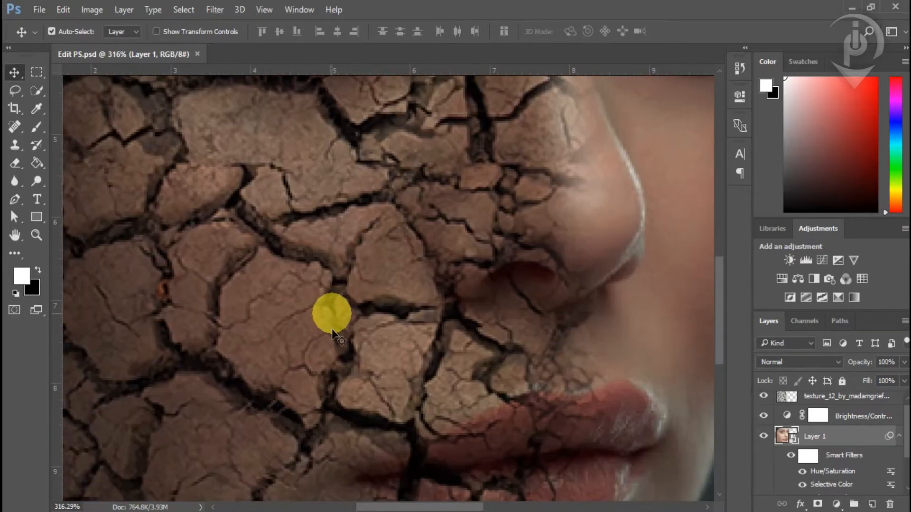
# Open ss.jpg as a separate document
pyautogui.scroll(1, 305, 344)
pyautogui.scroll(-3, 318, 345)
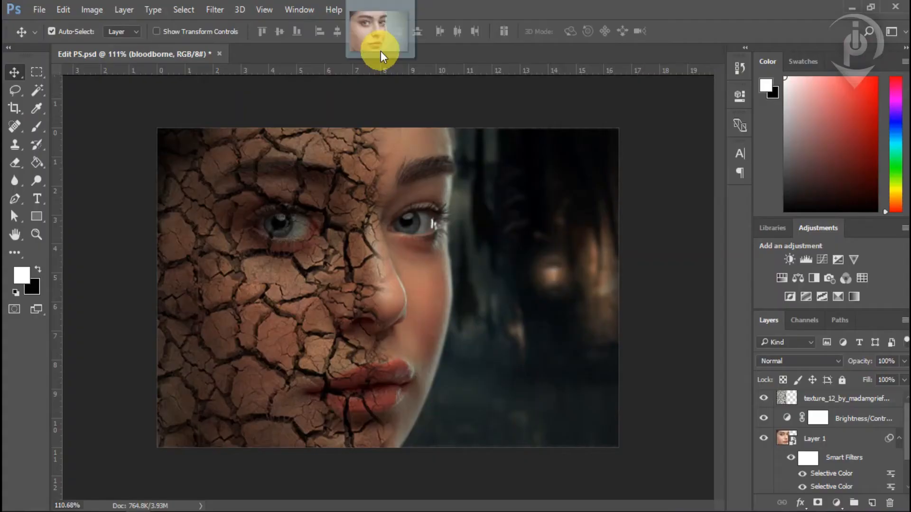
pyautogui.moveTo(380, 50); pyautogui.dragTo(380, 50)
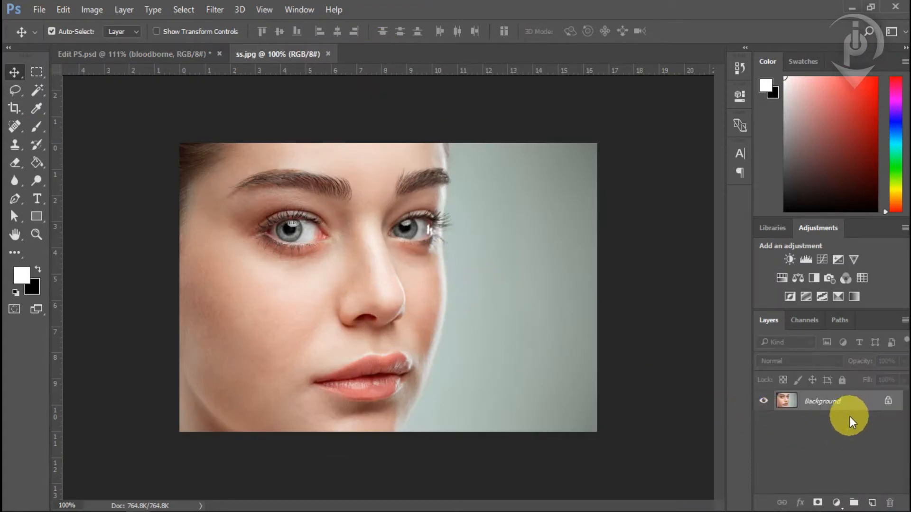
# Duplicate the Background layer and hide the original
pyautogui.hotkey('ctrl', 'j')
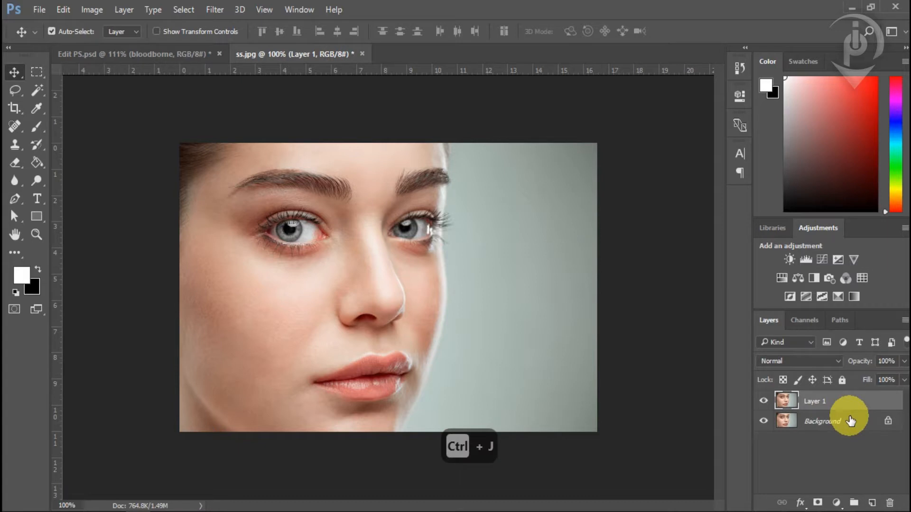
pyautogui.click(762, 423)
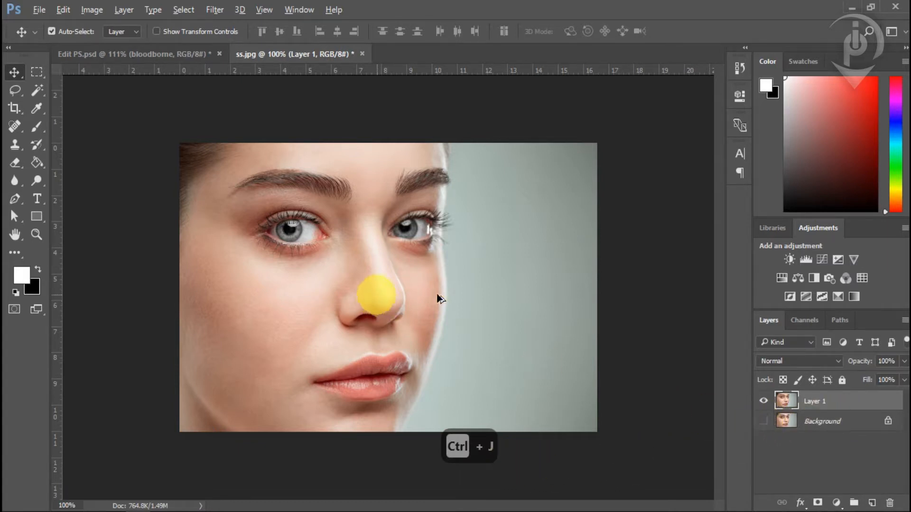
pyautogui.scroll(1, 477, 285)
pyautogui.scroll(-1, 477, 282)
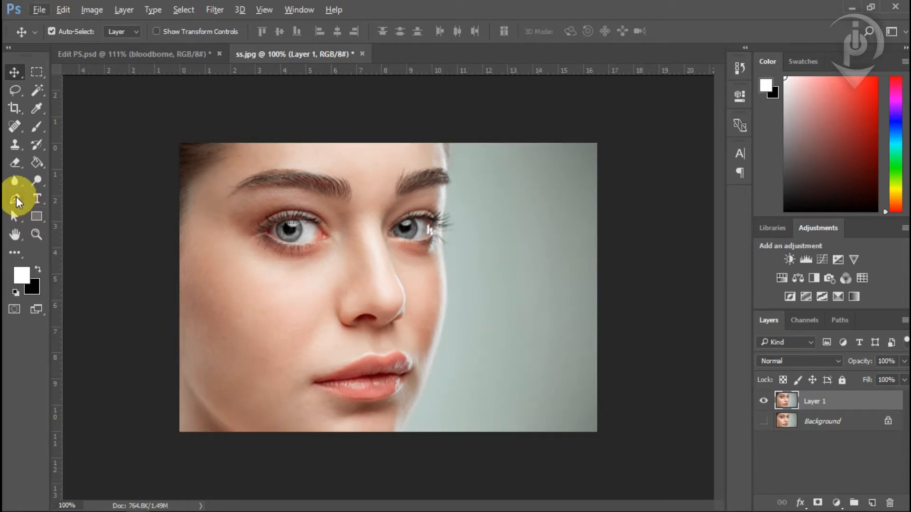
# Start a Pen tool path where the chin outline meets the lower edge of the image
pyautogui.moveTo(15, 198); pyautogui.dragTo(96, 198)
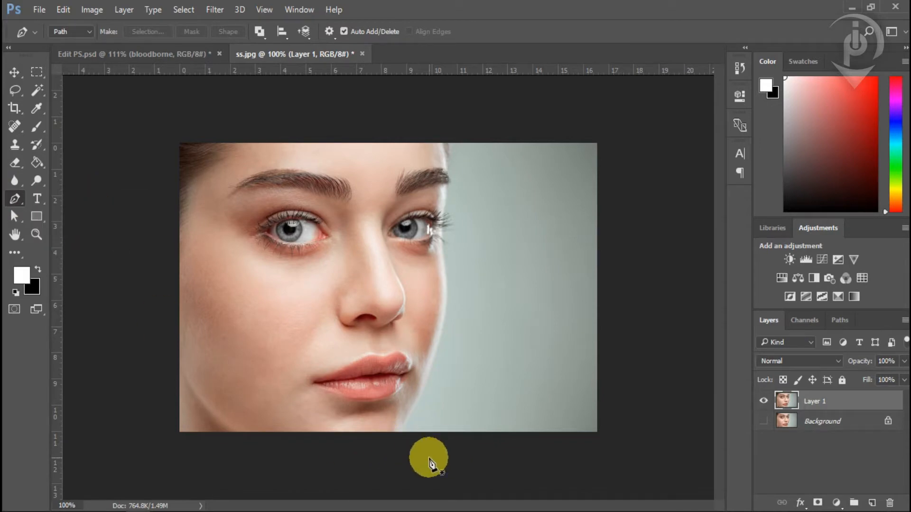
pyautogui.scroll(2, 398, 463)
pyautogui.hotkey('ctrl', 'shift', 'a')
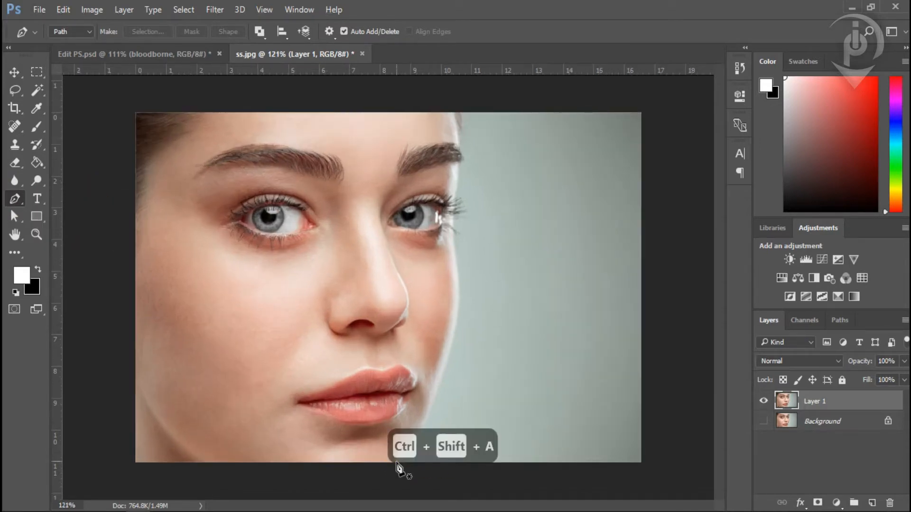
pyautogui.scroll(5, 398, 462)
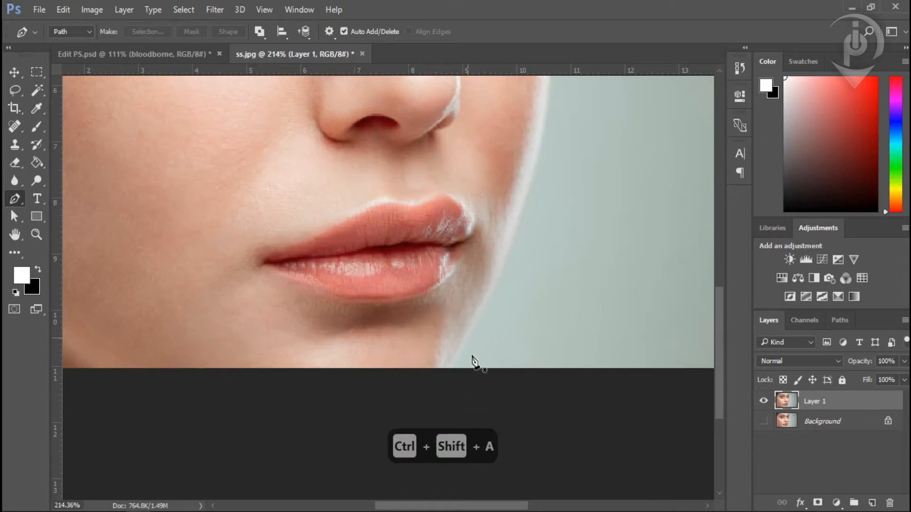
pyautogui.scroll(4, 474, 362)
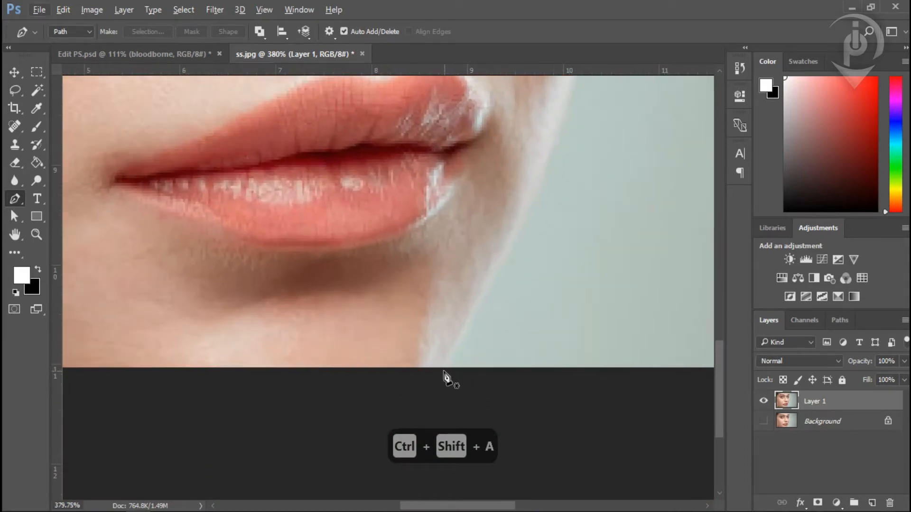
pyautogui.click(440, 370)
pyautogui.moveTo(398, 389); pyautogui.dragTo(370, 416)
pyautogui.scroll(-9, 373, 420)
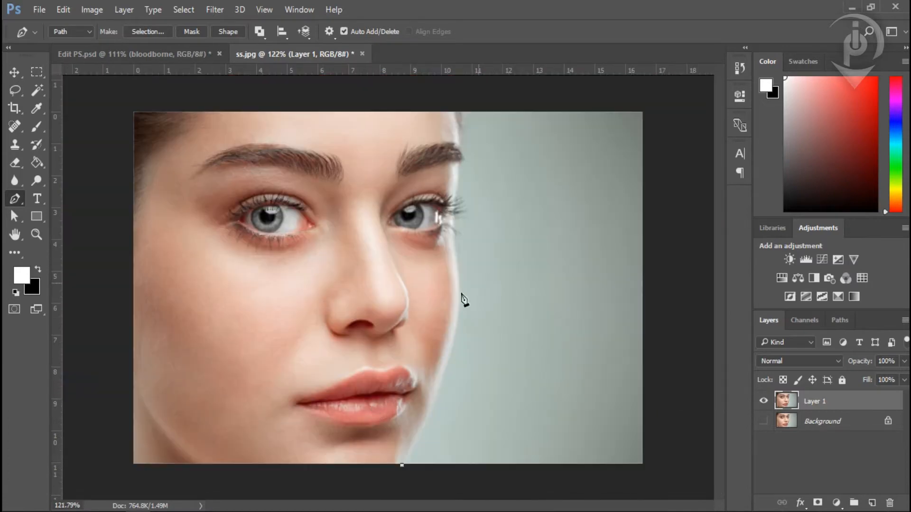
# Curve the path up the outer cheek outline to just below the eyelashes
pyautogui.scroll(2, 463, 299)
pyautogui.scroll(-3, 474, 285)
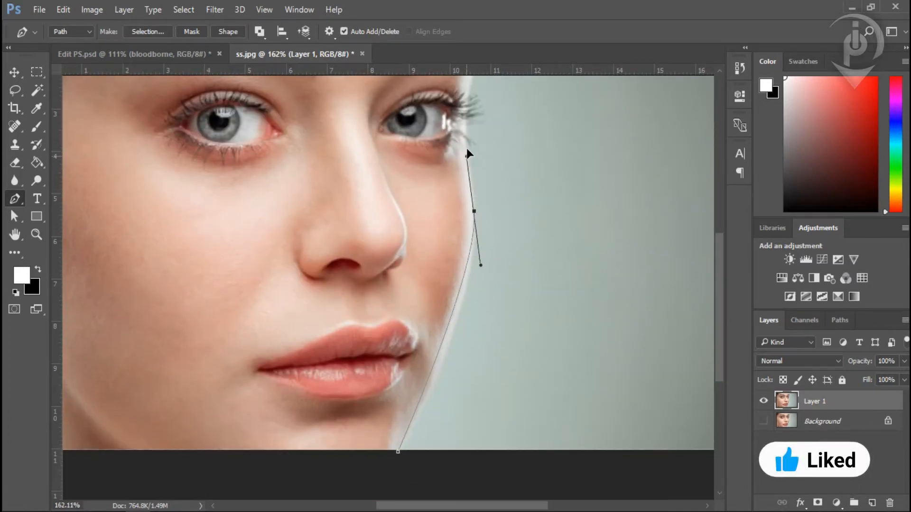
pyautogui.moveTo(467, 151); pyautogui.dragTo(472, 129)
pyautogui.click(474, 211)
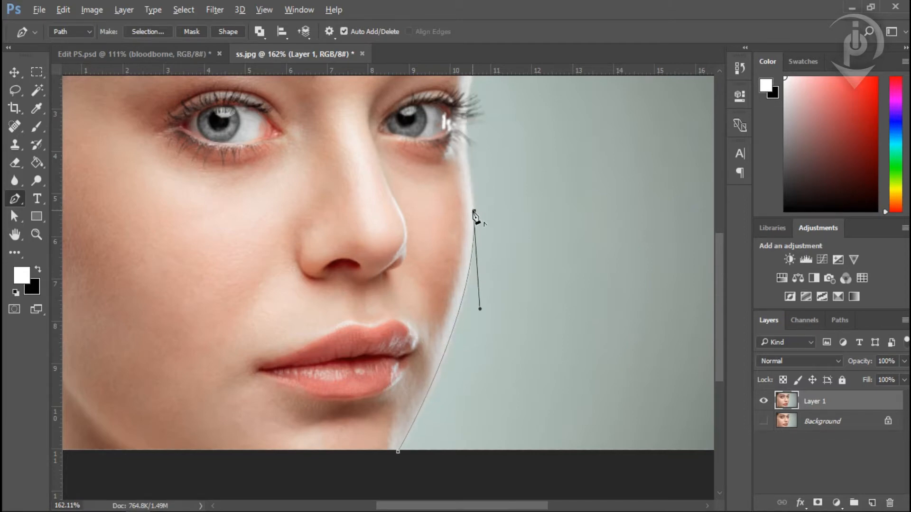
pyautogui.scroll(2, 470, 218)
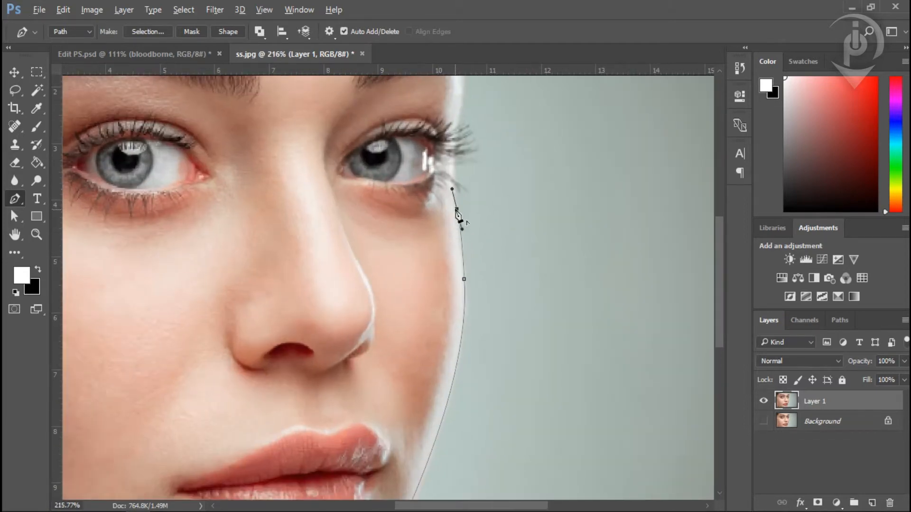
# Trace the path around the eyelashes, eyebrow and forehead, and close it outside the canvas around the face
pyautogui.hotkey('ctrl', 'alt', 'z')
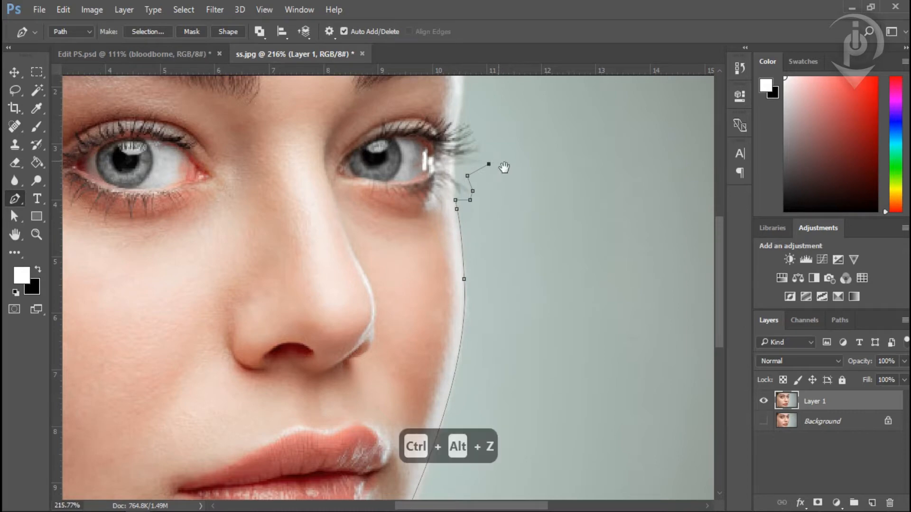
pyautogui.click(491, 203)
pyautogui.click(481, 187)
pyautogui.moveTo(496, 151); pyautogui.dragTo(498, 263)
pyautogui.click(477, 174)
pyautogui.click(497, 255)
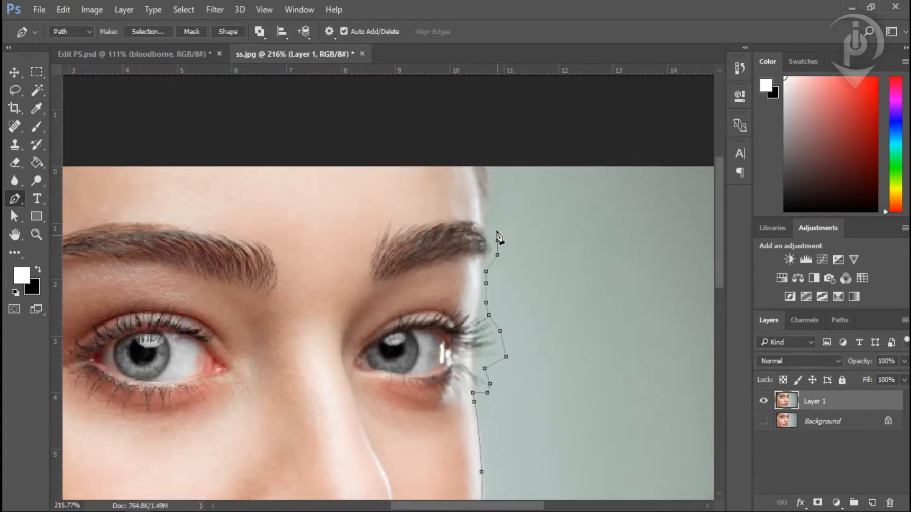
pyautogui.click(498, 164)
pyautogui.scroll(-5, 493, 166)
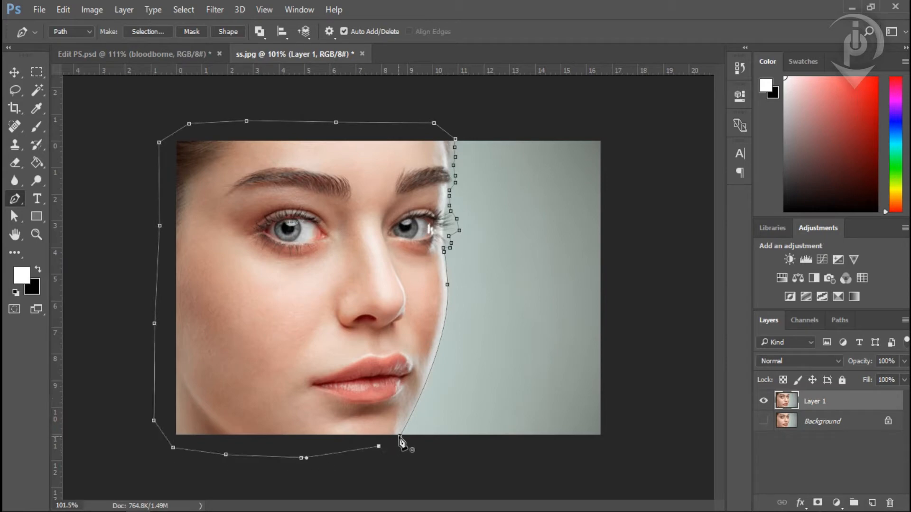
pyautogui.hotkey('ctrl', 'alt', 'z')
# Convert the closed face path into a new anti-aliased selection
pyautogui.rightClick(499, 218)
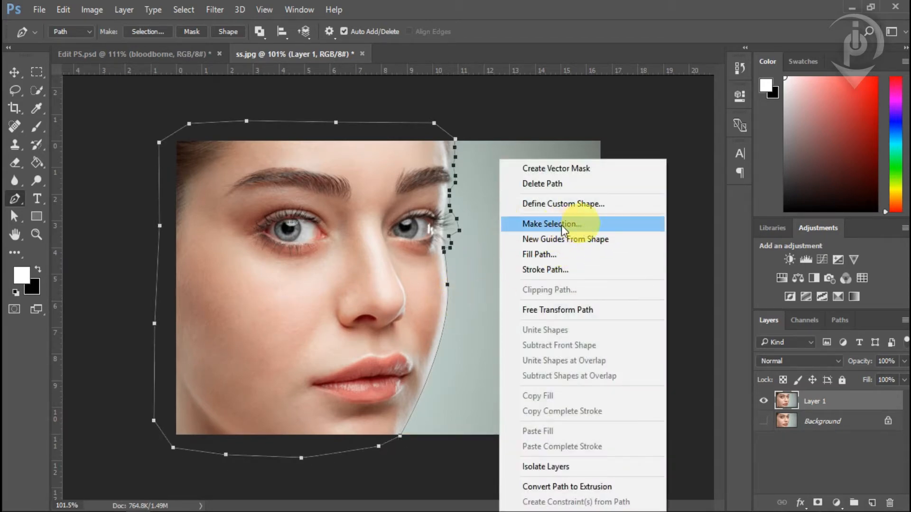
pyautogui.click(574, 224)
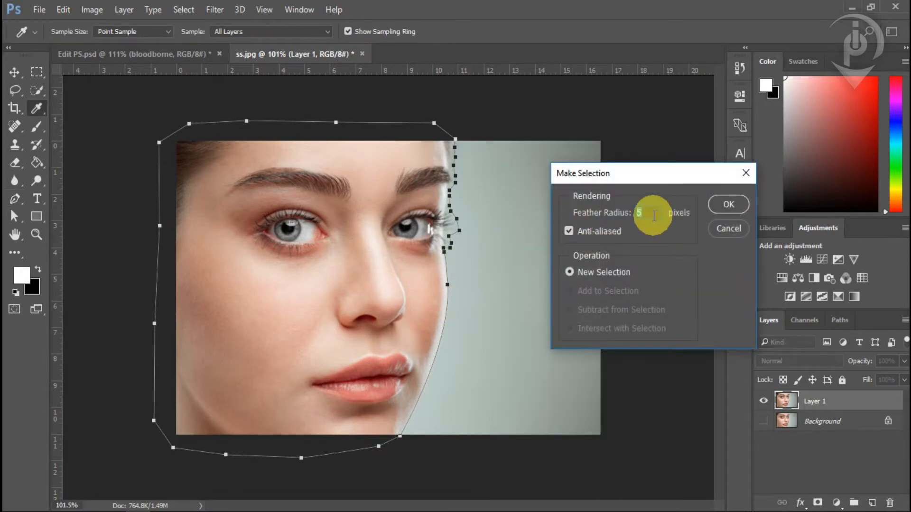
pyautogui.click(729, 204)
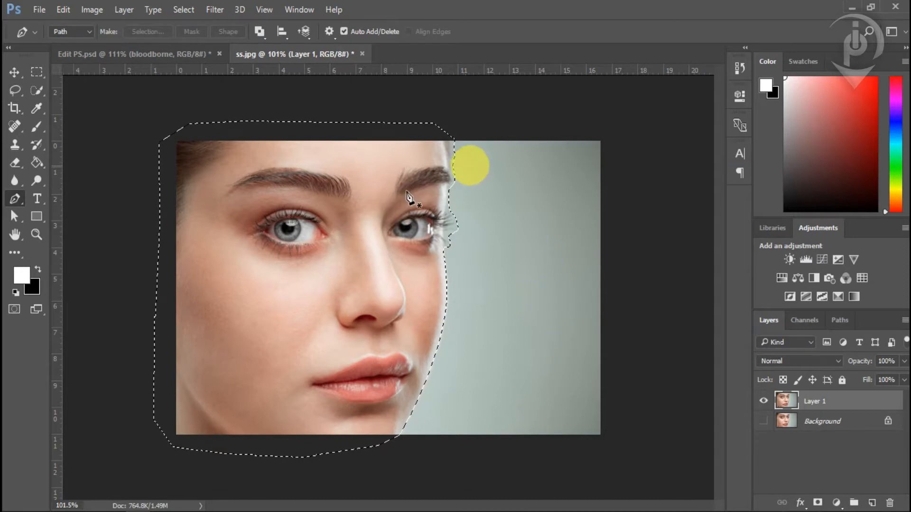
# Open the face selection in Select and Mask, using the Refine Edge Brush and the On Black view
pyautogui.click(37, 90)
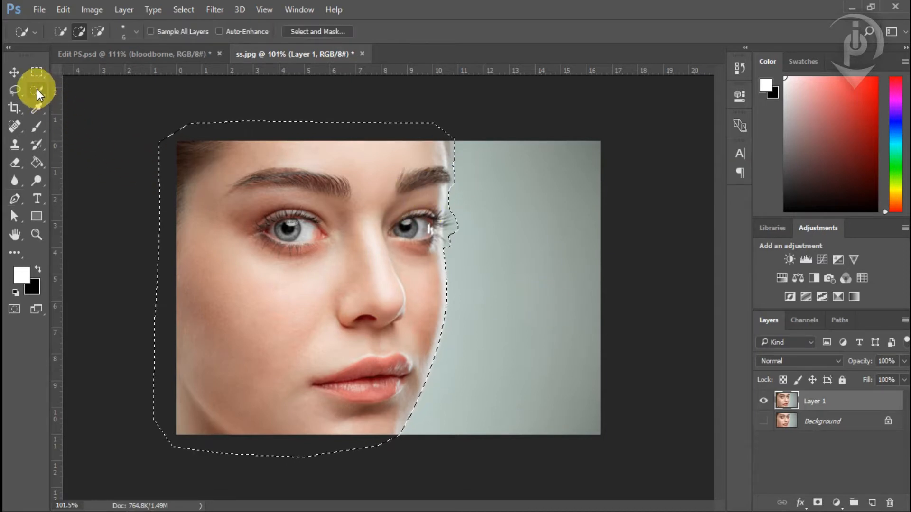
pyautogui.click(115, 90)
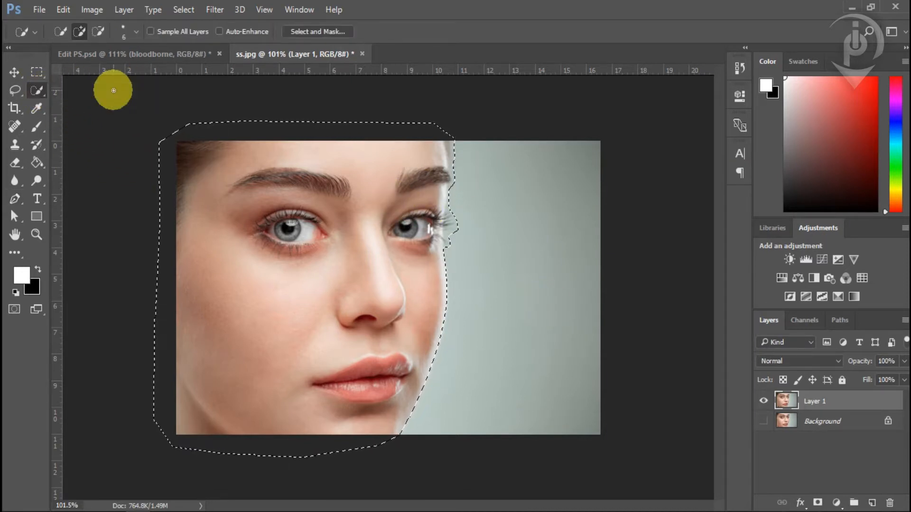
pyautogui.click(306, 53)
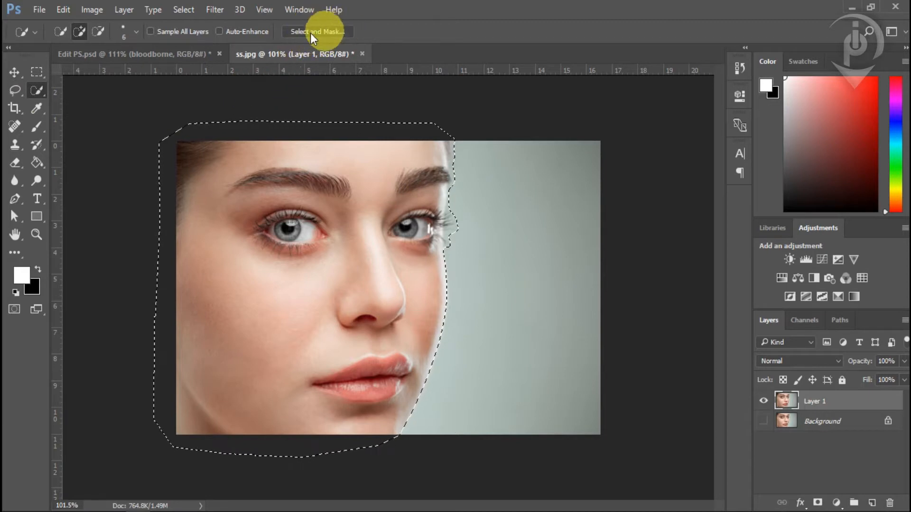
pyautogui.click(310, 33)
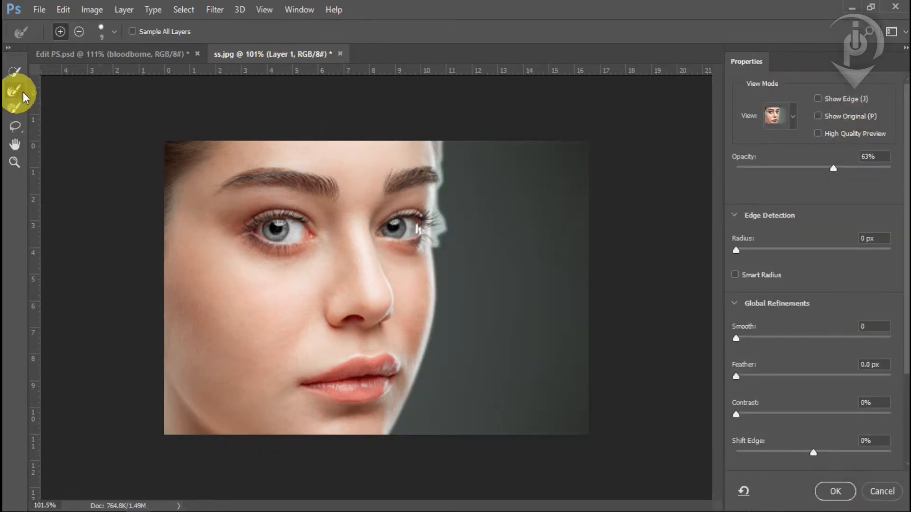
pyautogui.scroll(2, 452, 209)
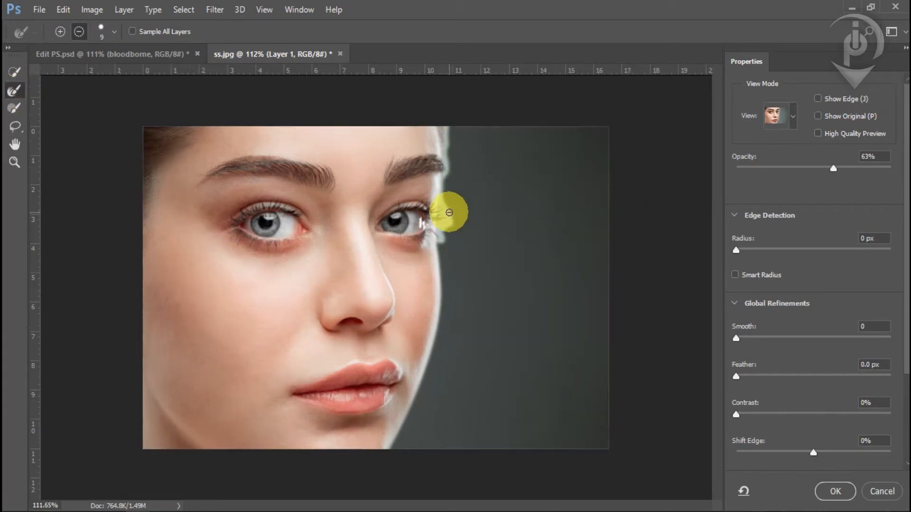
pyautogui.scroll(4, 475, 187)
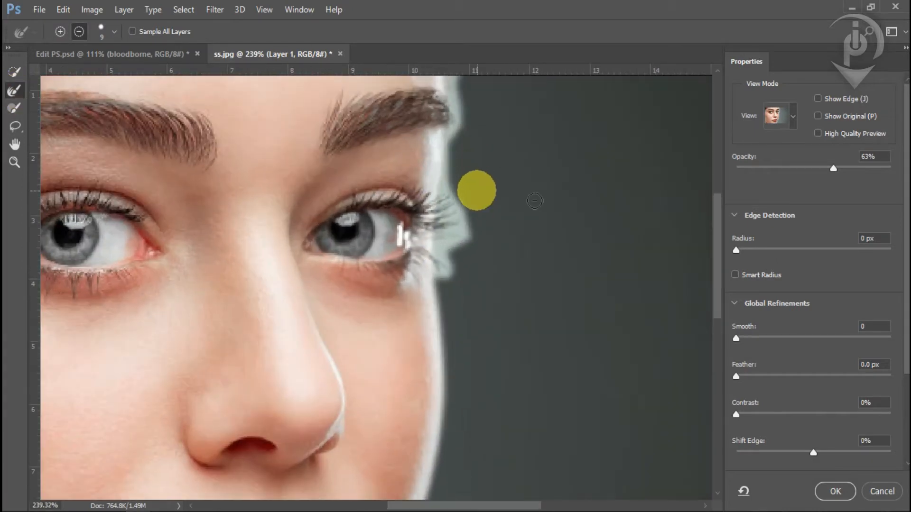
pyautogui.click(789, 119)
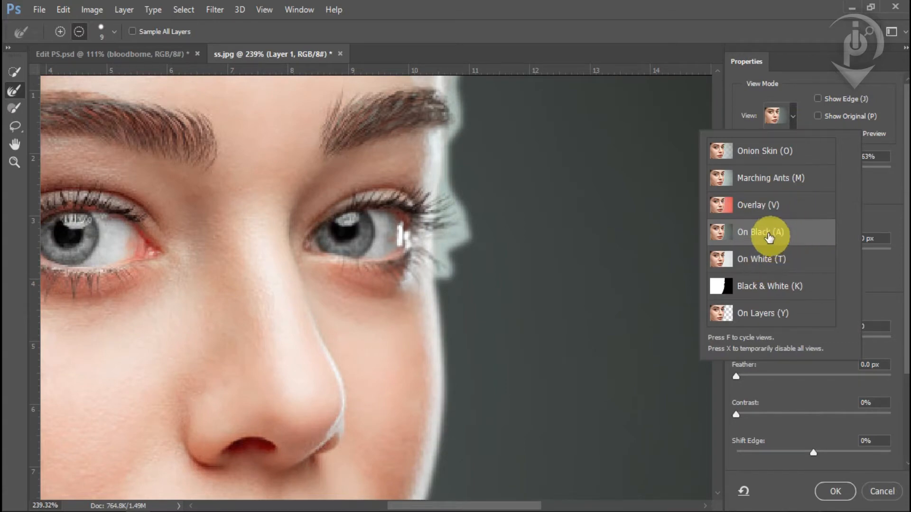
pyautogui.click(789, 113)
# Brush over the background fringe along the forehead and eyebrow edge to refine the mask
pyautogui.scroll(3, 443, 187)
pyautogui.moveTo(486, 187); pyautogui.dragTo(430, 303)
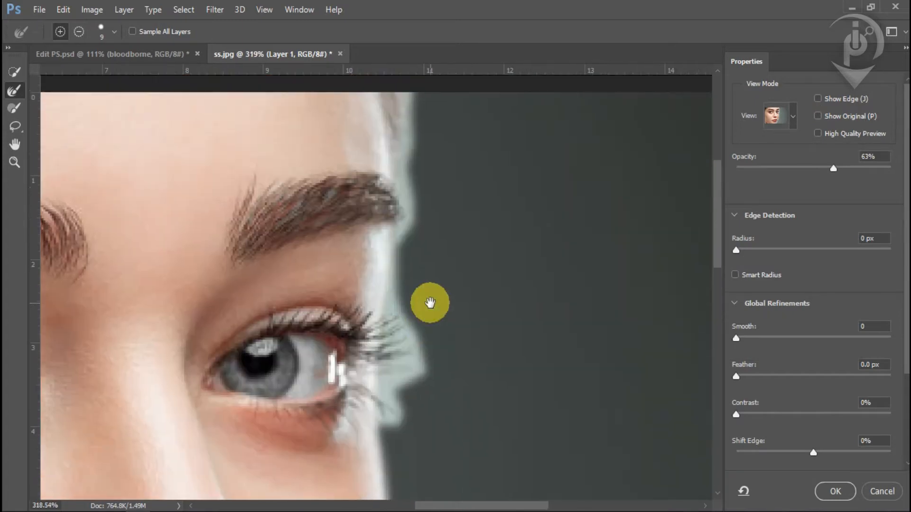
pyautogui.scroll(-4, 446, 323)
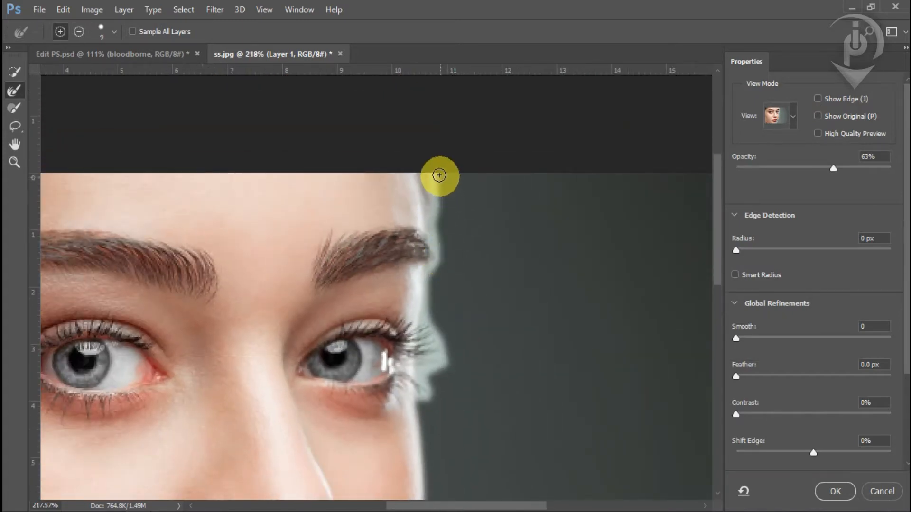
pyautogui.moveTo(439, 175); pyautogui.dragTo(445, 260)
pyautogui.moveTo(433, 169)
pyautogui.mouseDown()
pyautogui.moveTo(437, 273)
pyautogui.moveTo(492, 247)
pyautogui.moveTo(448, 242)
pyautogui.moveTo(434, 263)
pyautogui.moveTo(423, 189)
pyautogui.moveTo(413, 237)
pyautogui.moveTo(428, 320)
pyautogui.moveTo(411, 335)
pyautogui.mouseUp()
# Refine the mask edge from the eyebrow down around the outer eyelashes to remove the remaining fringe
pyautogui.scroll(2, 437, 264)
pyautogui.scroll(1, 427, 275)
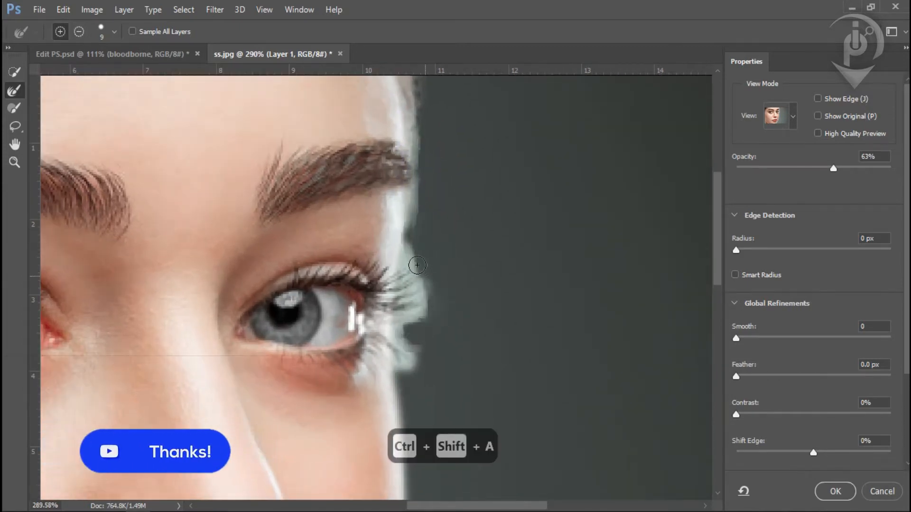
pyautogui.moveTo(410, 245); pyautogui.dragTo(417, 209)
pyautogui.moveTo(415, 130); pyautogui.dragTo(427, 226)
pyautogui.scroll(-1, 445, 261)
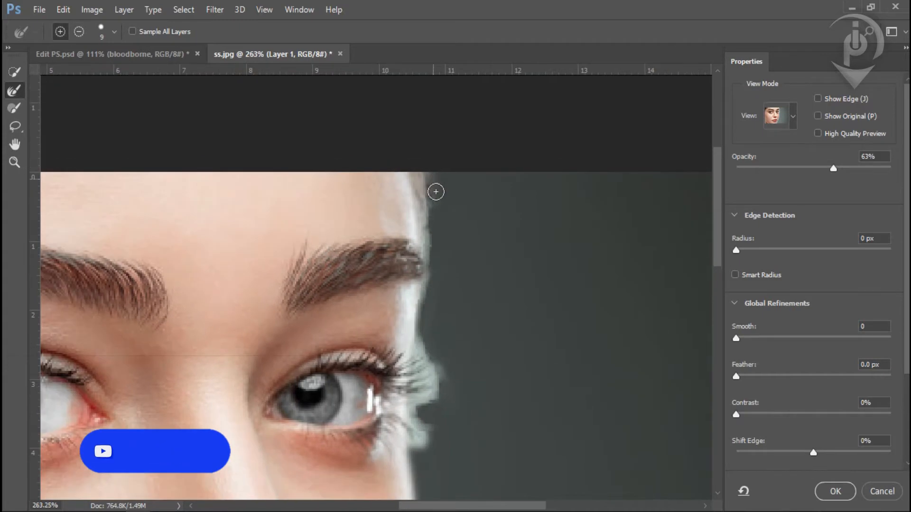
pyautogui.moveTo(433, 266); pyautogui.dragTo(420, 158)
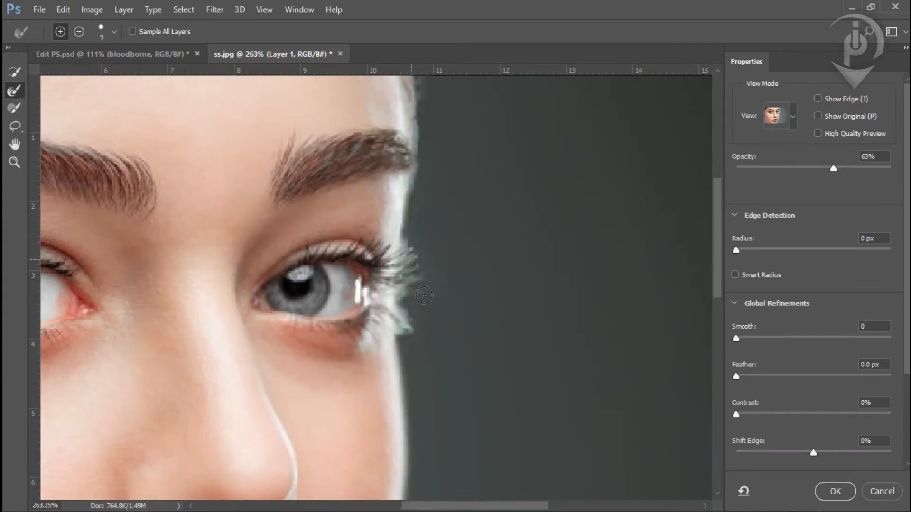
# Apply the refined edge as the face selection on Layer 1
pyautogui.scroll(-2, 422, 320)
pyautogui.scroll(1, 476, 164)
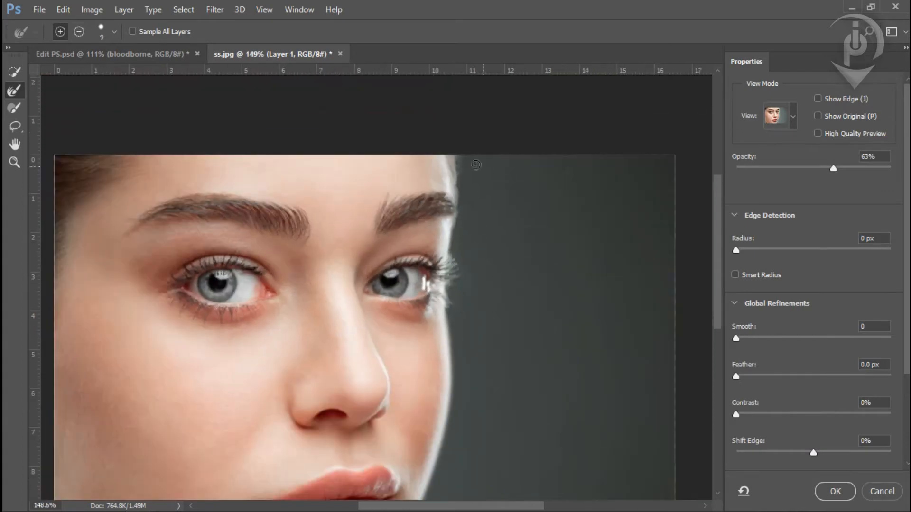
pyautogui.scroll(-2, 489, 269)
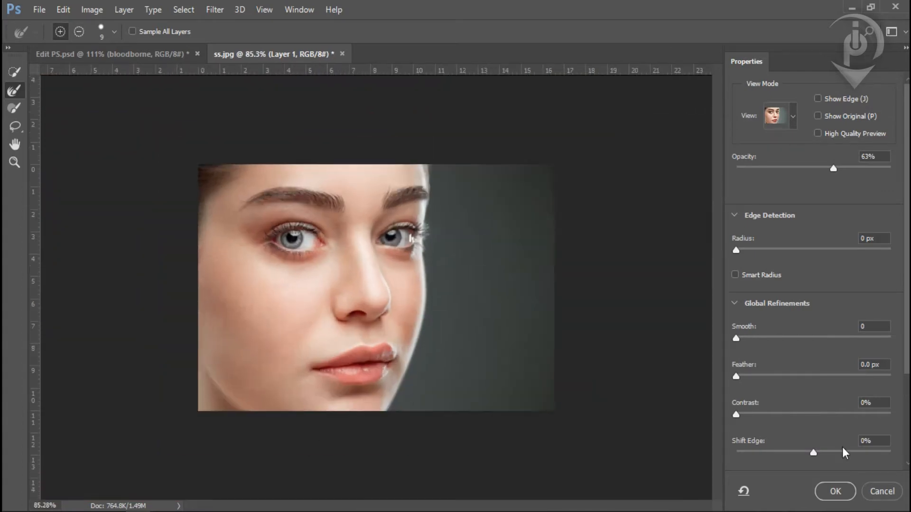
pyautogui.click(831, 492)
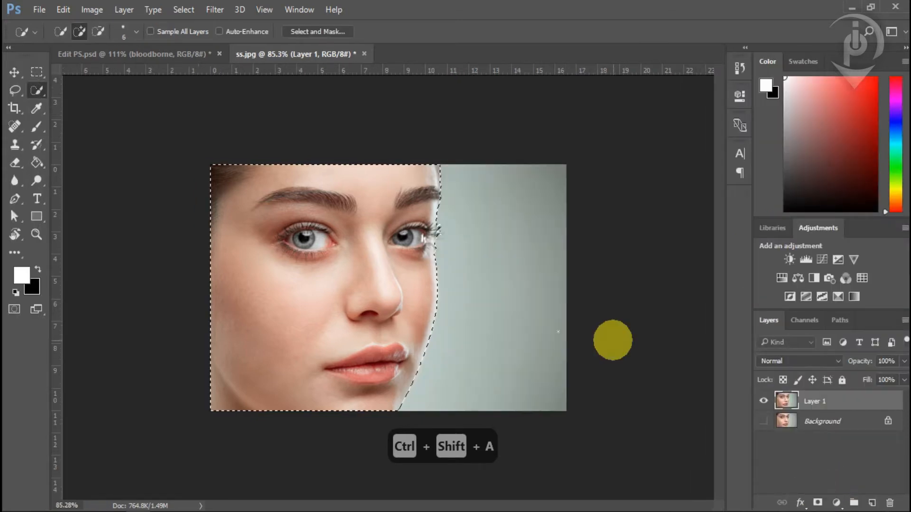
pyautogui.scroll(3, 494, 243)
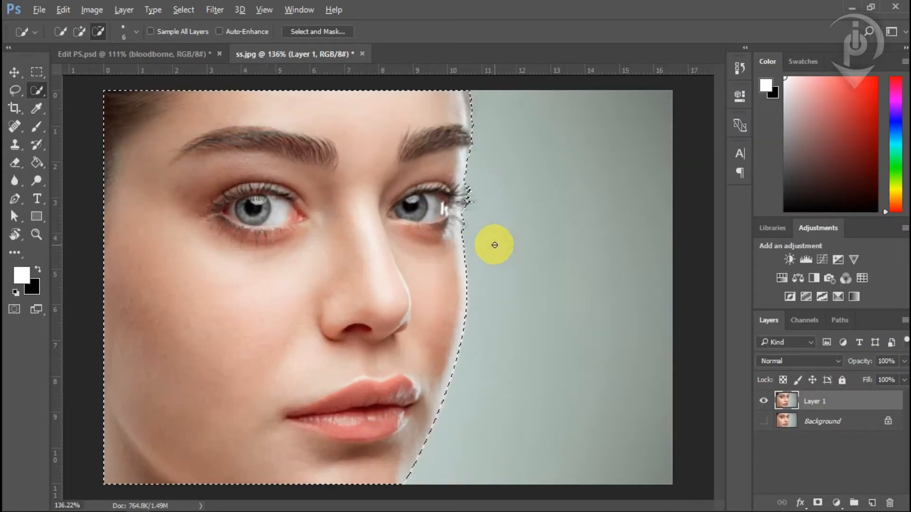
# Invert the face selection, delete the grey backdrop from Layer 1, and deselect
pyautogui.scroll(-2, 494, 244)
pyautogui.scroll(1, 489, 243)
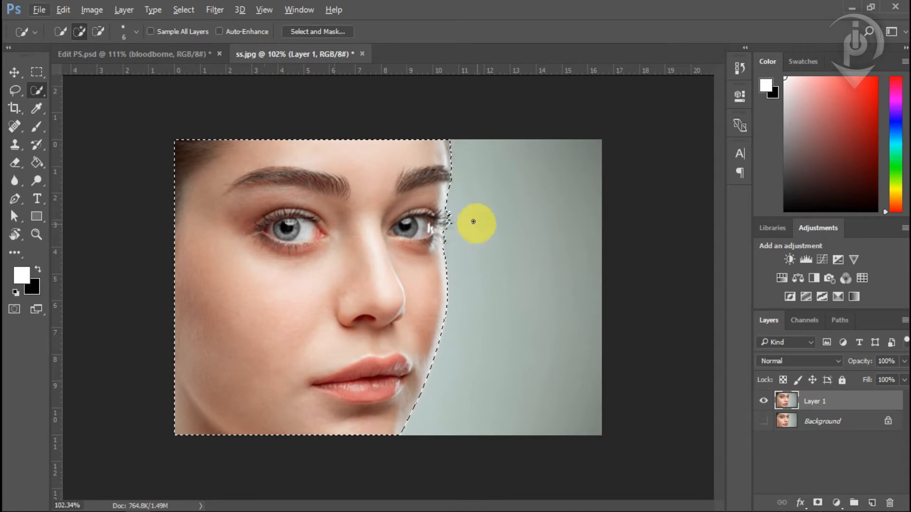
pyautogui.click(182, 11)
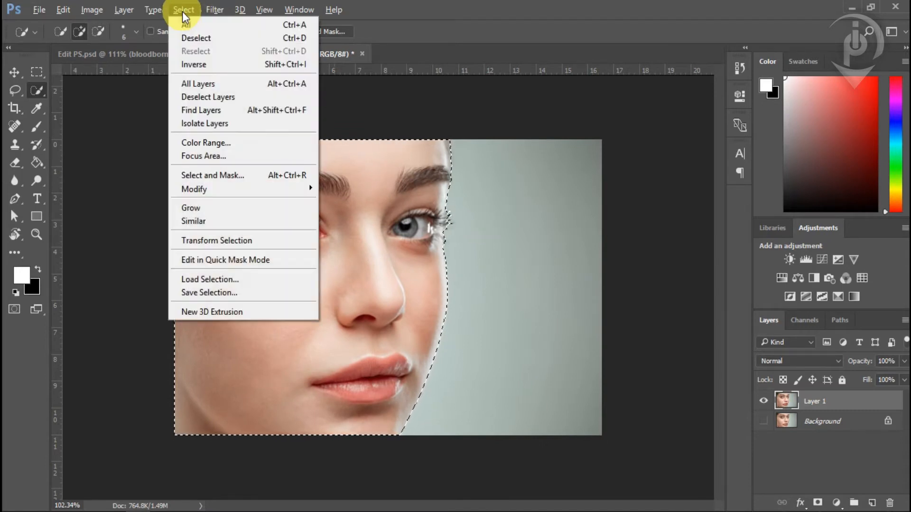
pyautogui.click(223, 62)
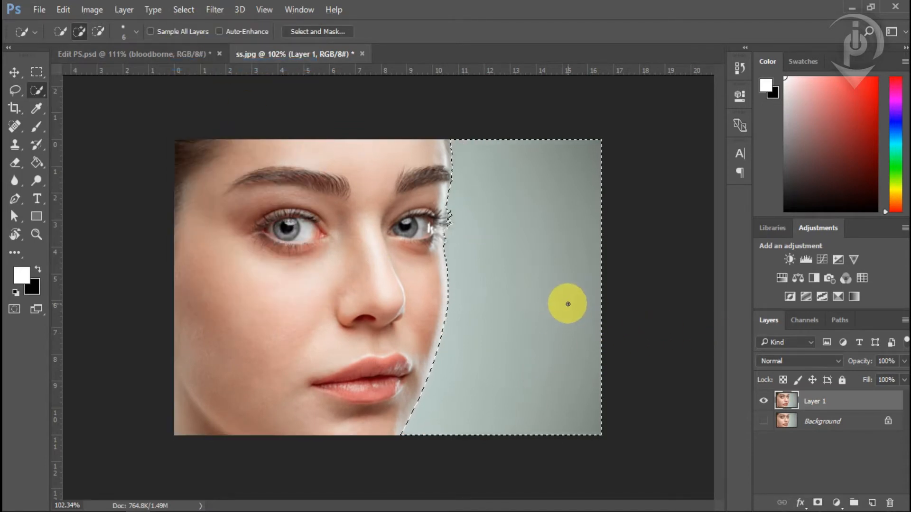
pyautogui.press('Delete')
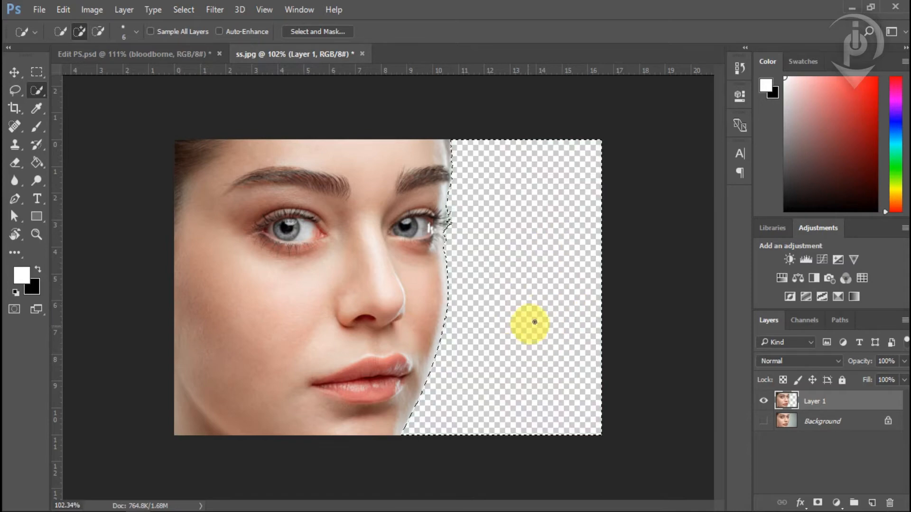
pyautogui.hotkey('ctrl', 'd')
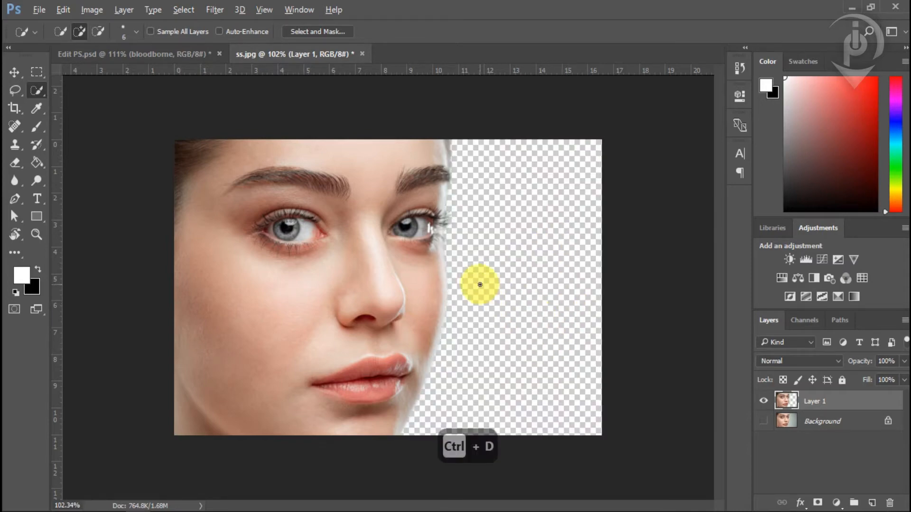
pyautogui.scroll(-3, 480, 284)
pyautogui.scroll(4, 480, 285)
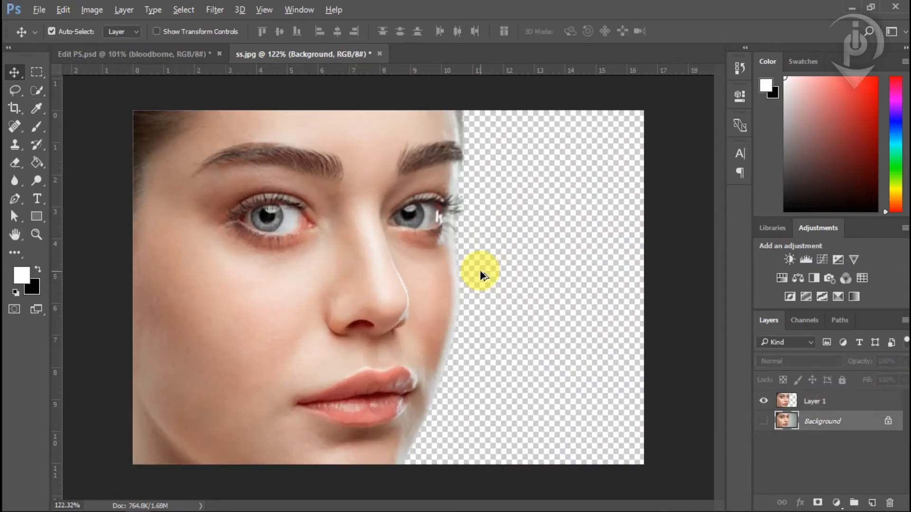
# Place the bloodborne image from the Other Image folder into ss.jpg as a layer between Layer 1 and Background
pyautogui.scroll(-2, 480, 269)
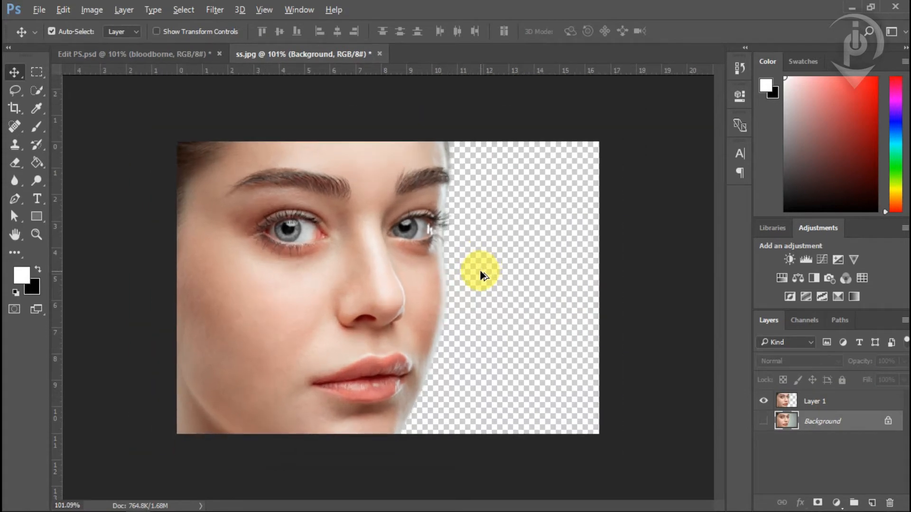
pyautogui.scroll(1, 480, 270)
pyautogui.click(852, 11)
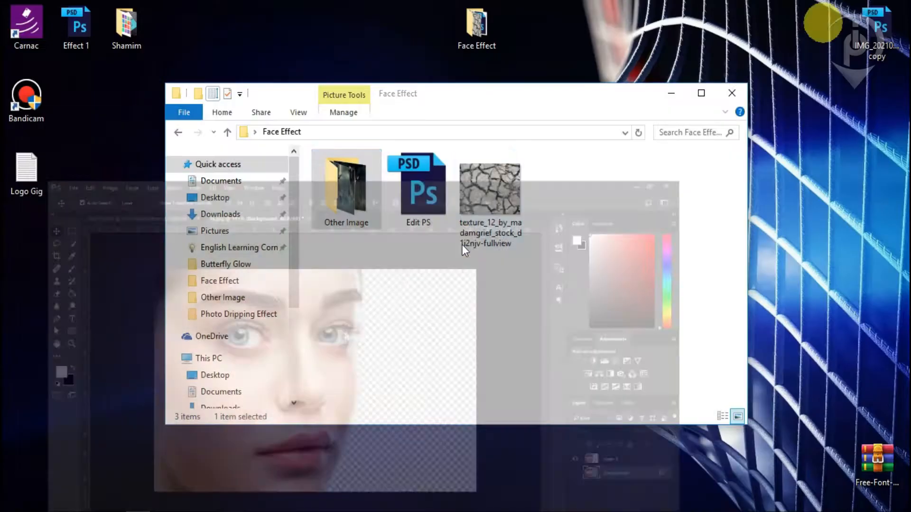
pyautogui.doubleClick(363, 202)
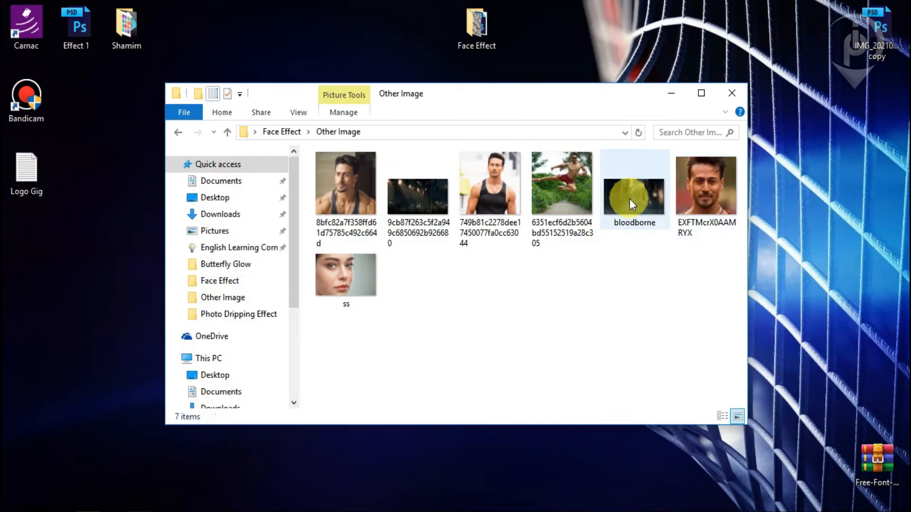
pyautogui.moveTo(631, 199); pyautogui.dragTo(476, 300)
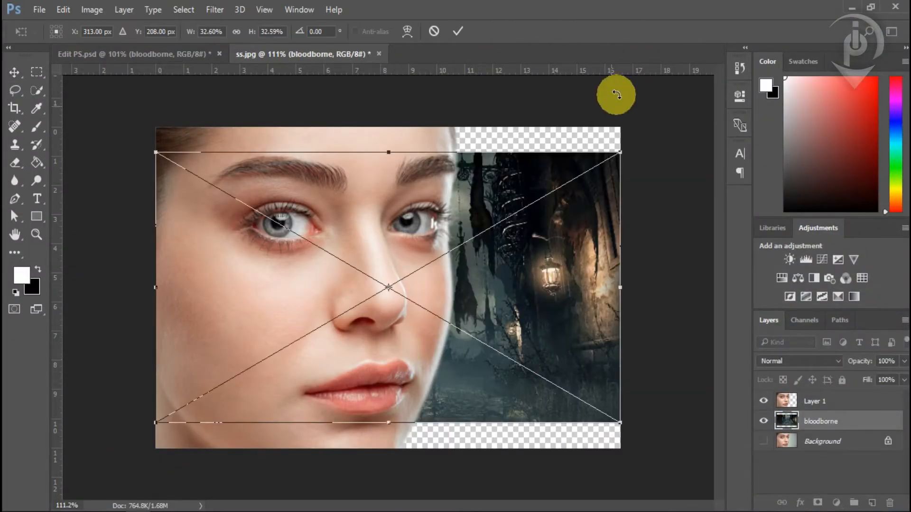
pyautogui.click(461, 34)
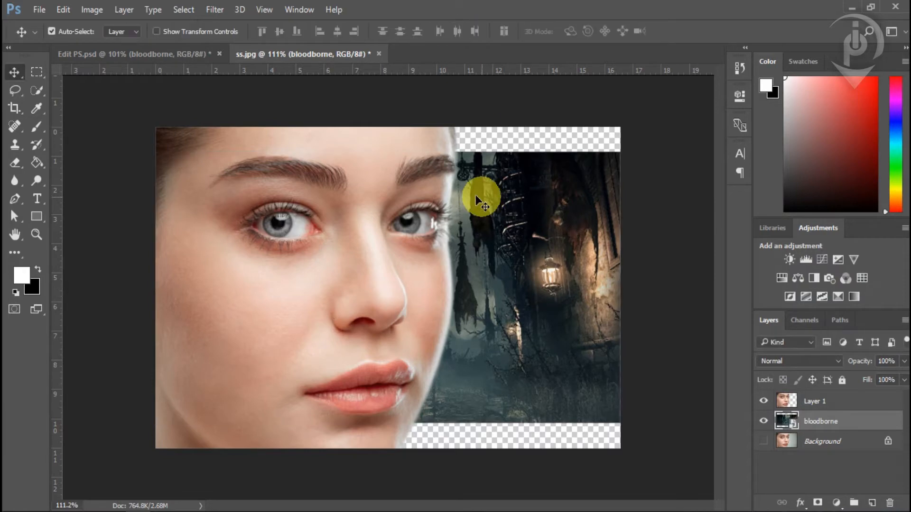
pyautogui.scroll(1, 510, 265)
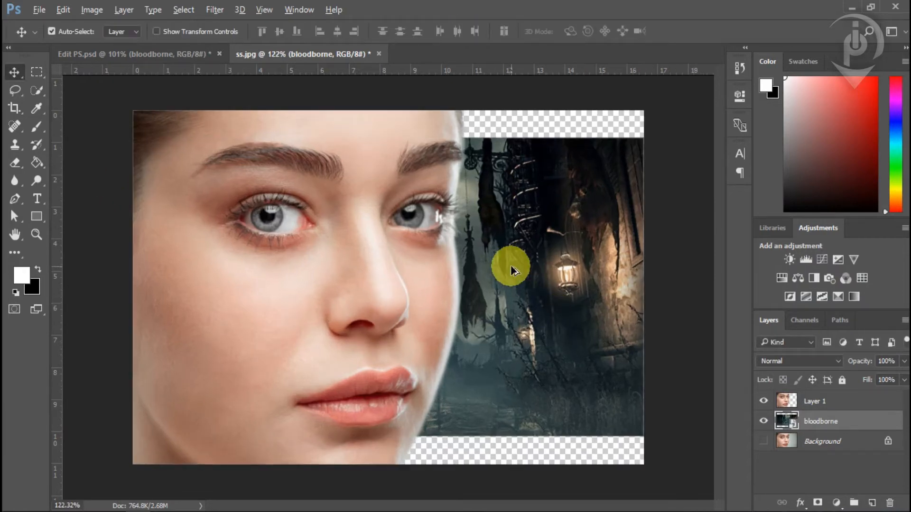
pyautogui.scroll(-2, 510, 266)
pyautogui.scroll(1, 510, 266)
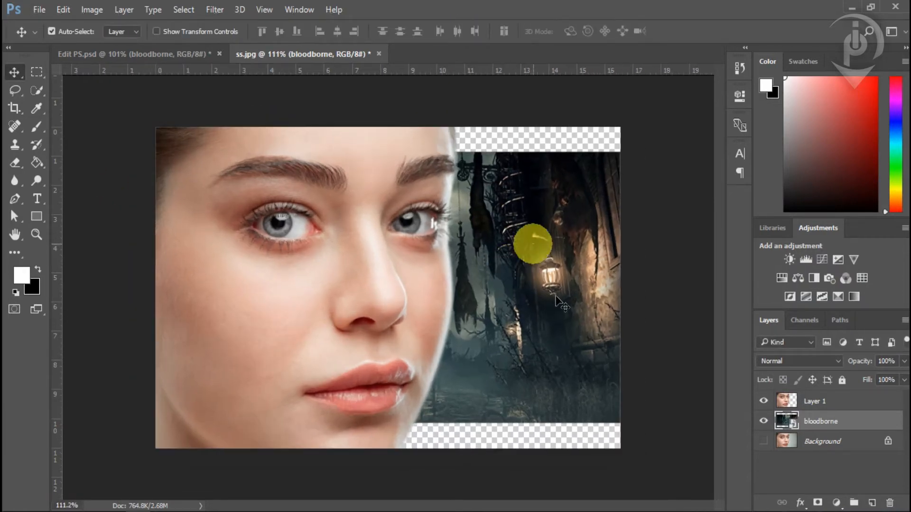
# With Layer 1 hidden, rasterize bloodborne and stretch its uppermost strip upward to about 441% height to cover the transparent gap above it
pyautogui.click(763, 401)
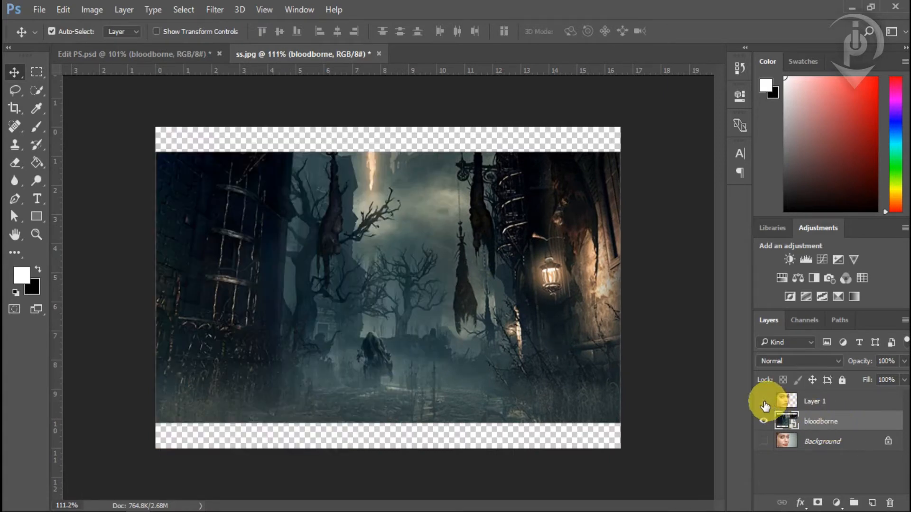
pyautogui.press('e')
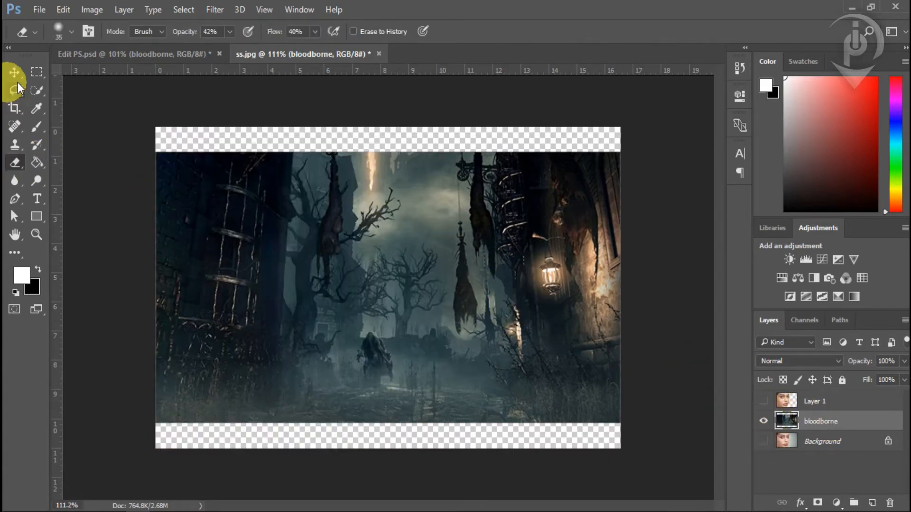
pyautogui.click(33, 75)
pyautogui.click(93, 74)
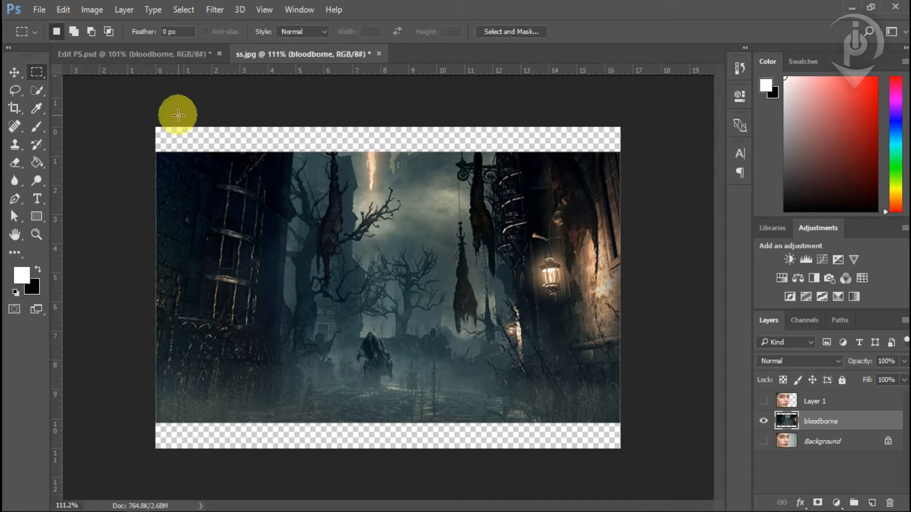
pyautogui.moveTo(139, 135); pyautogui.dragTo(636, 158)
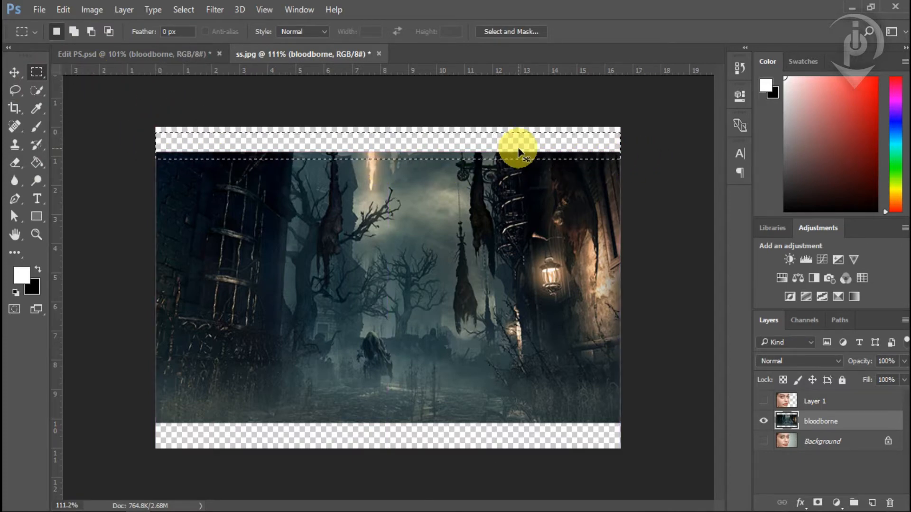
pyautogui.hotkey('ctrl', 't')
pyautogui.moveTo(388, 133); pyautogui.dragTo(393, 41)
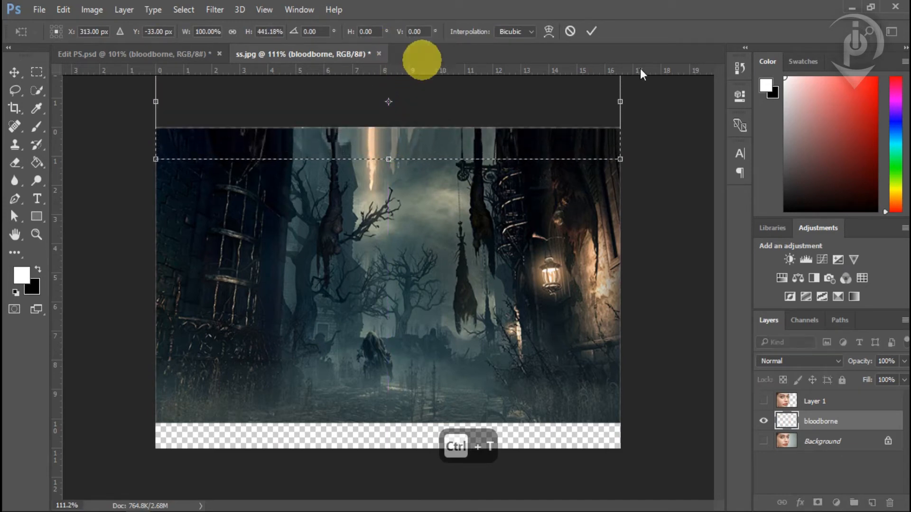
pyautogui.click(591, 31)
pyautogui.hotkey('ctrl', 'd')
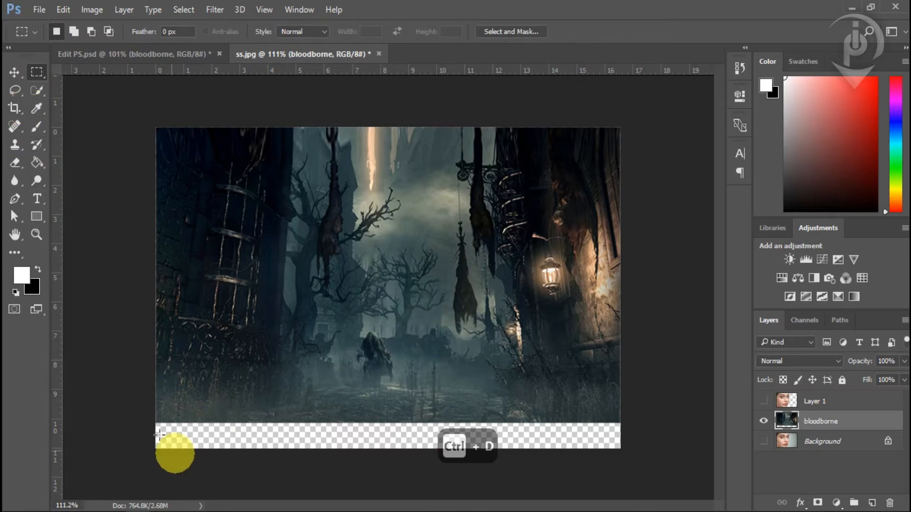
# Stretch the lowest strip of the bloodborne layer downward to about 453% height to fill the remaining transparent gap, and deselect
pyautogui.moveTo(146, 416); pyautogui.dragTo(626, 495)
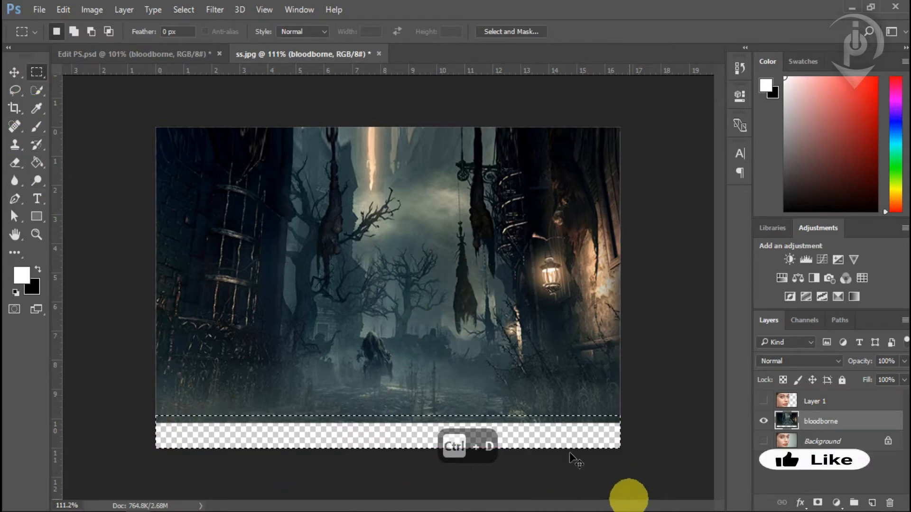
pyautogui.hotkey('ctrl', 't')
pyautogui.moveTo(390, 451); pyautogui.dragTo(390, 511)
pyautogui.moveTo(389, 472); pyautogui.dragTo(395, 498)
pyautogui.scroll(-3, 456, 352)
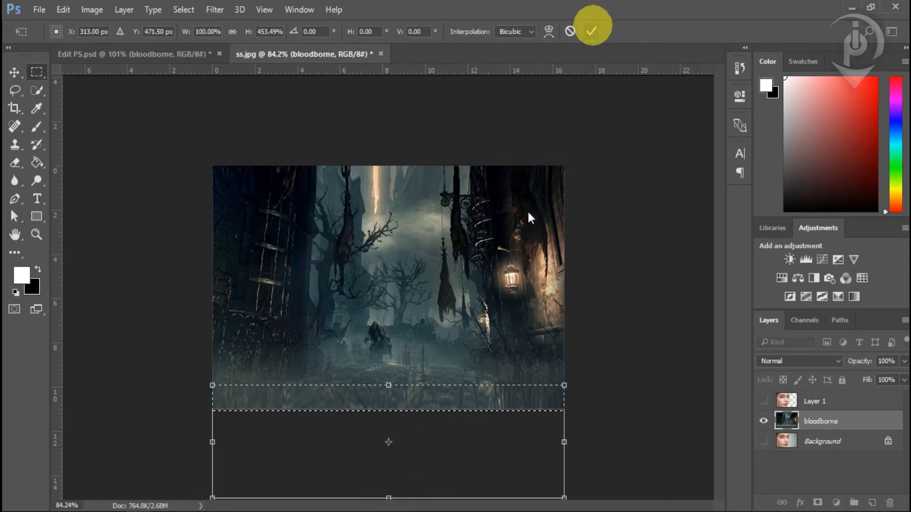
pyautogui.scroll(2, 484, 280)
pyautogui.hotkey('ctrl', 'd')
pyautogui.scroll(-1, 488, 289)
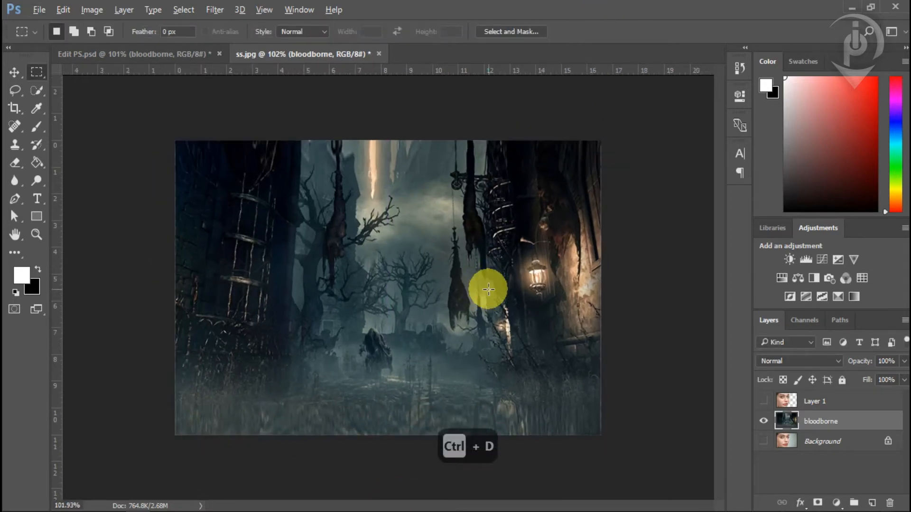
# Turn Layer 1's visibility back on so the cut-out face sits over the stretched bloodborne background
pyautogui.scroll(1, 488, 289)
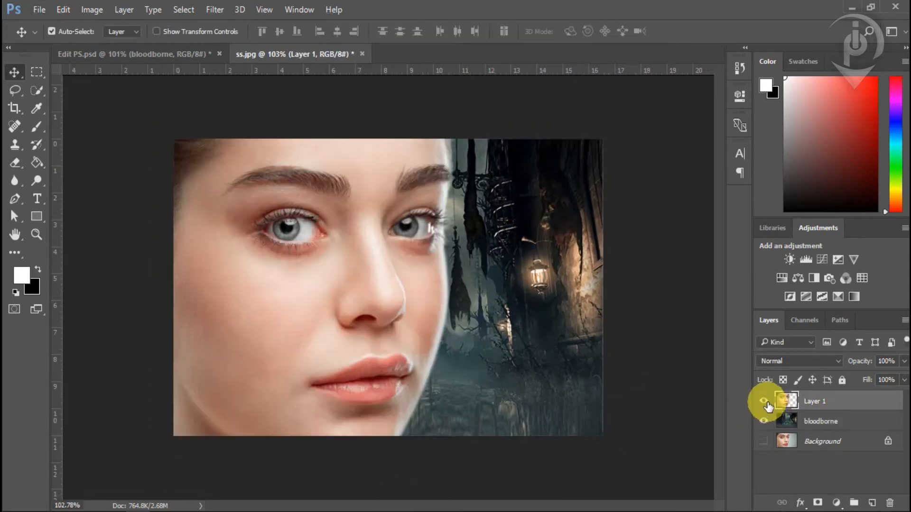
pyautogui.click(763, 401)
pyautogui.click(763, 401)
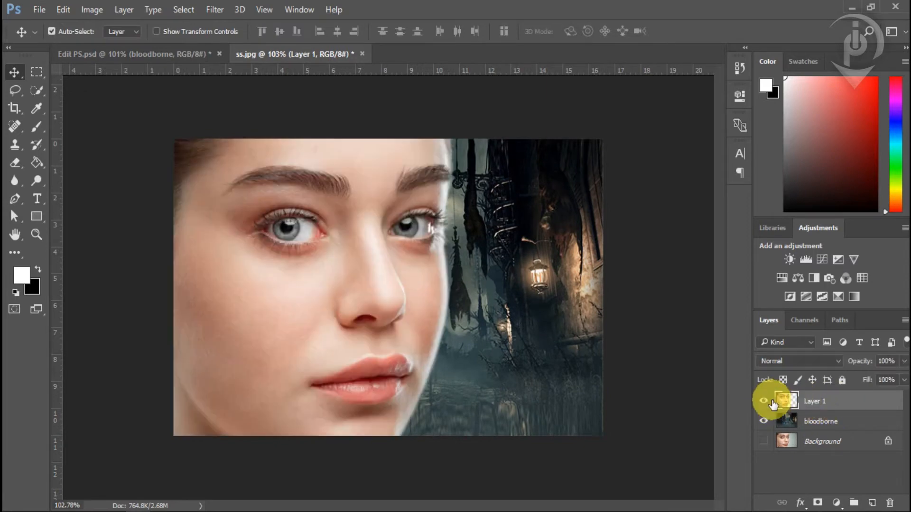
# Add a Brightness/Contrast adjustment layer above Layer 1 with brightness -90 and contrast 30
pyautogui.click(837, 502)
pyautogui.click(818, 248)
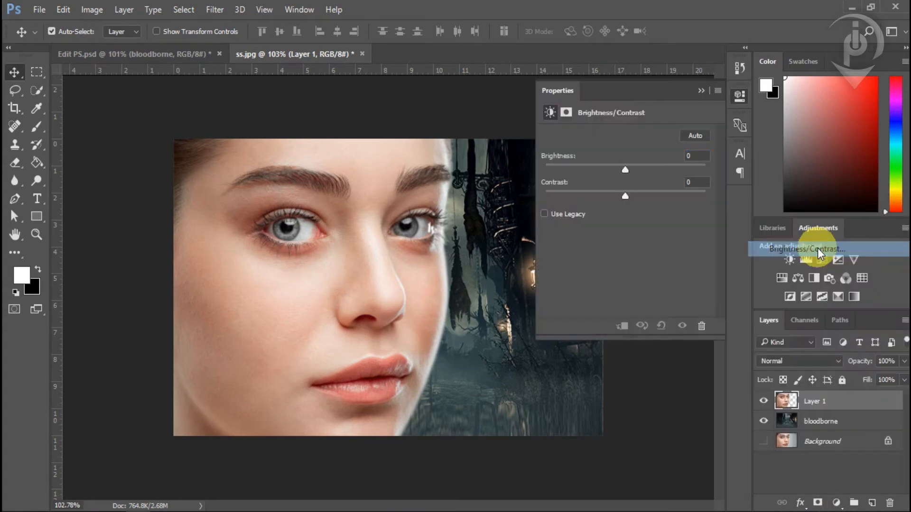
pyautogui.click(625, 168)
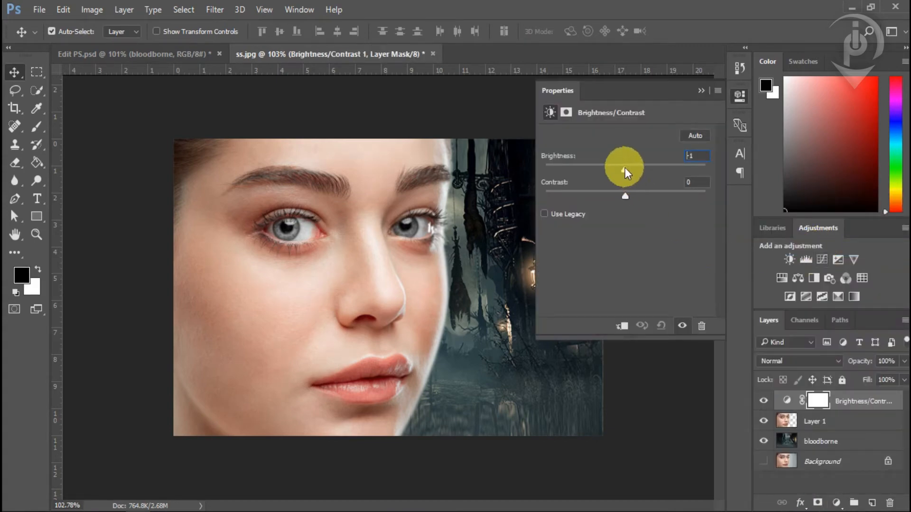
pyautogui.moveTo(625, 167); pyautogui.dragTo(579, 174)
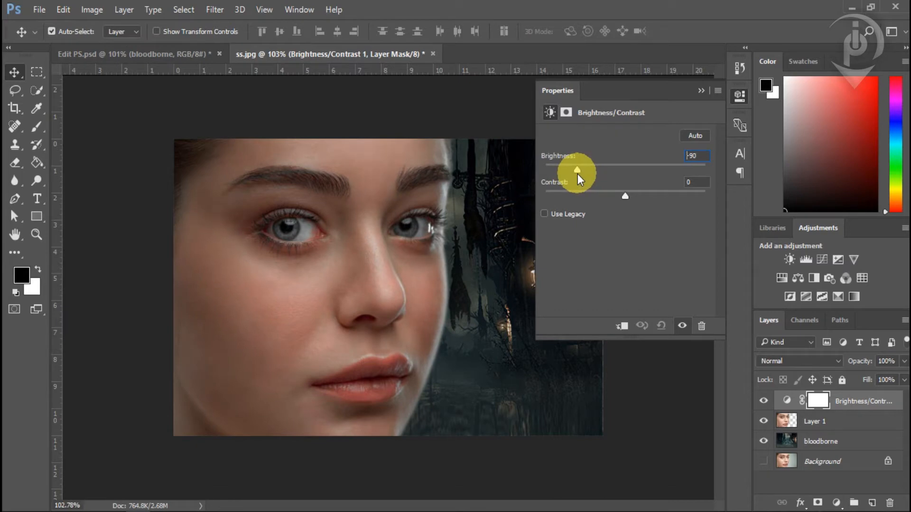
pyautogui.moveTo(626, 196); pyautogui.dragTo(650, 195)
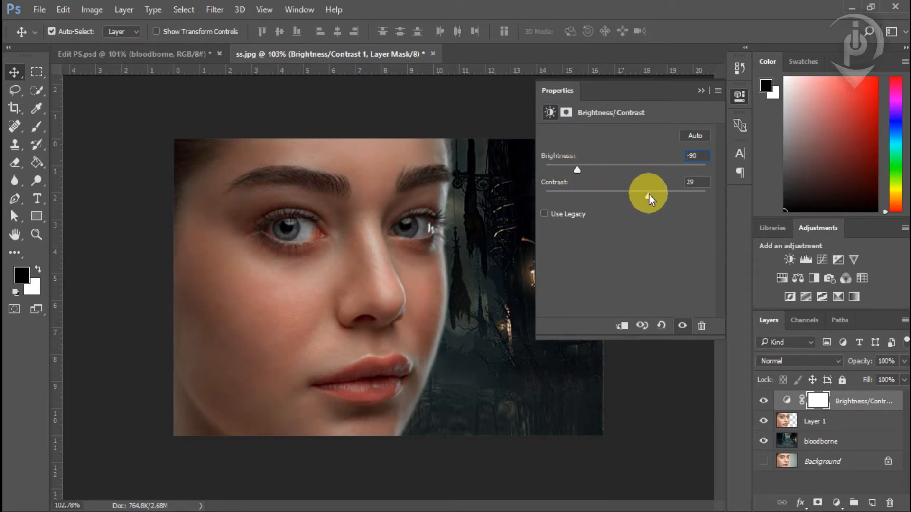
pyautogui.click(682, 183)
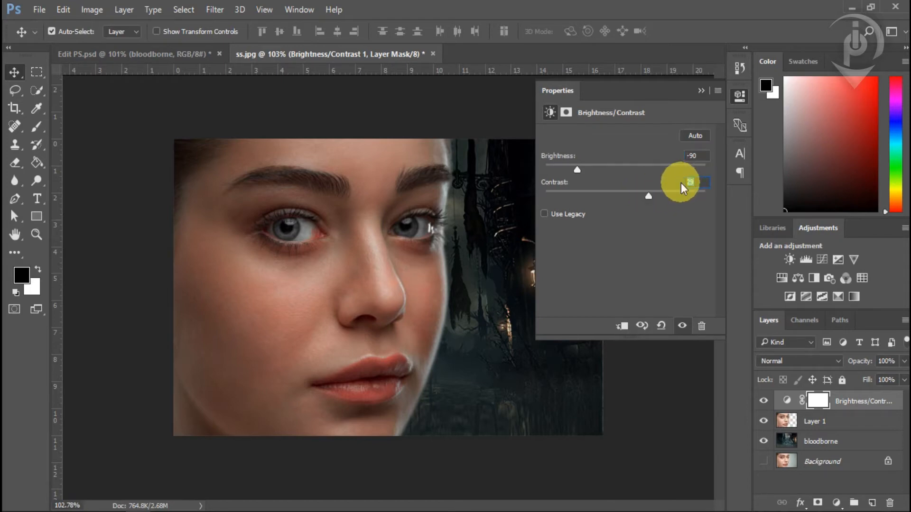
pyautogui.write('30')
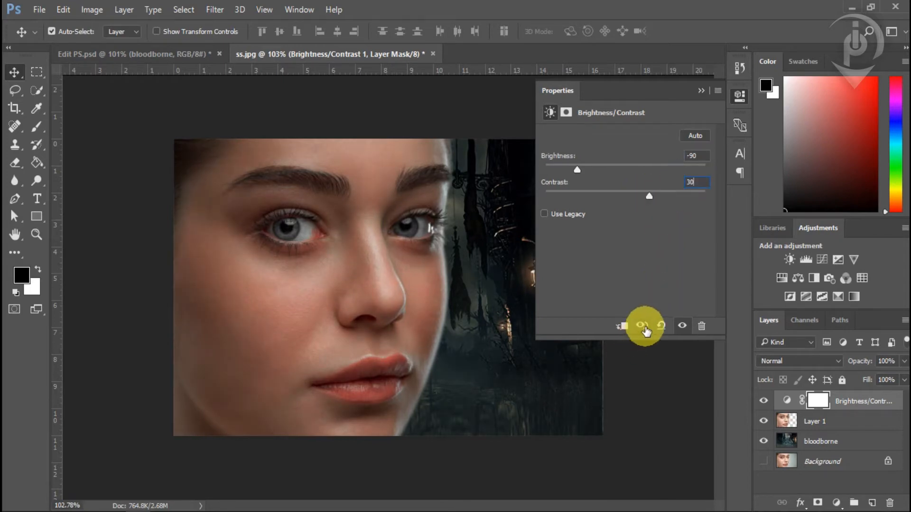
pyautogui.click(643, 328)
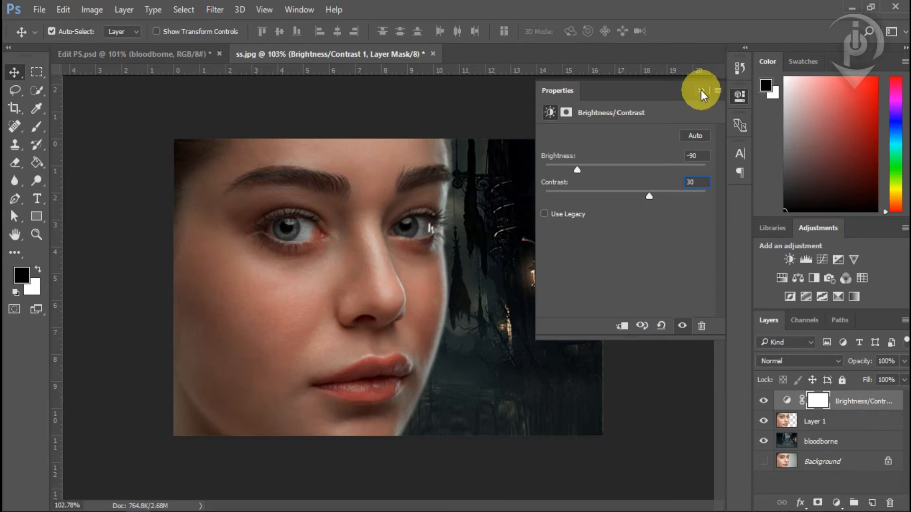
pyautogui.click(701, 91)
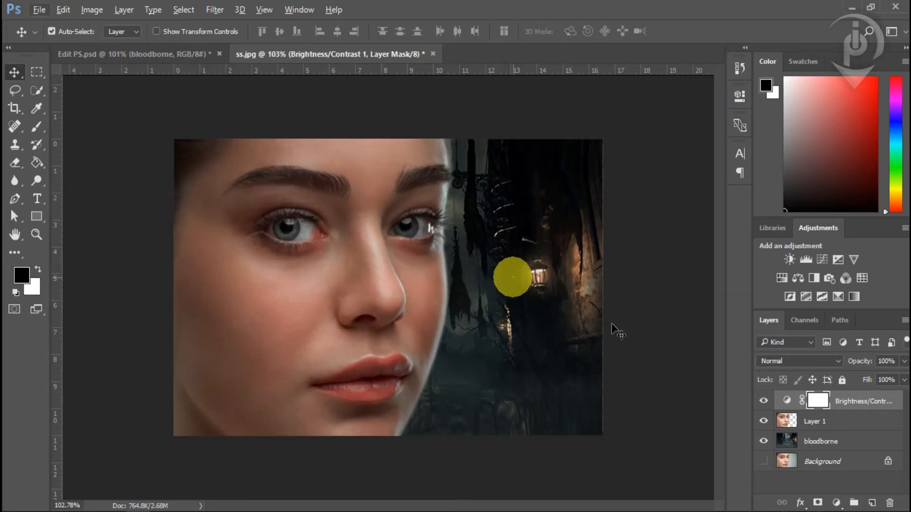
# Compare the composite with and without the Brightness/Contrast adjustment layer
pyautogui.click(763, 401)
pyautogui.click(764, 401)
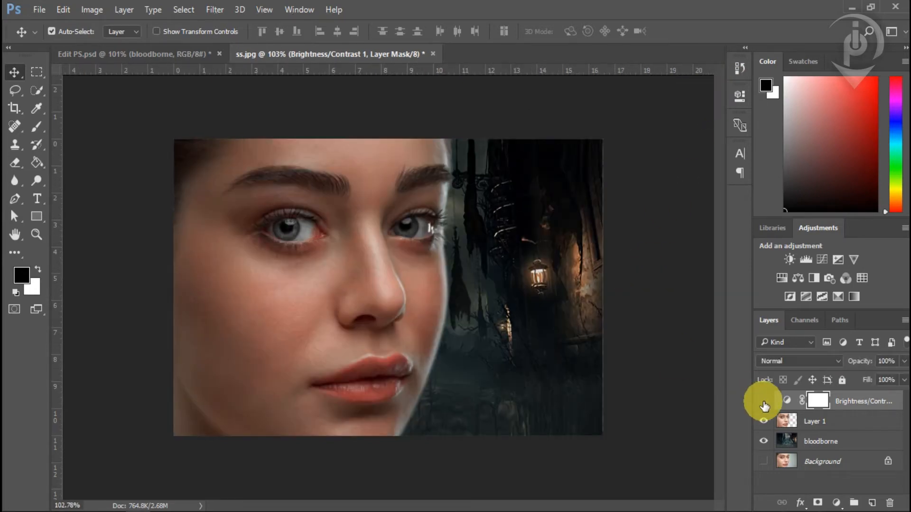
pyautogui.click(763, 401)
pyautogui.click(764, 401)
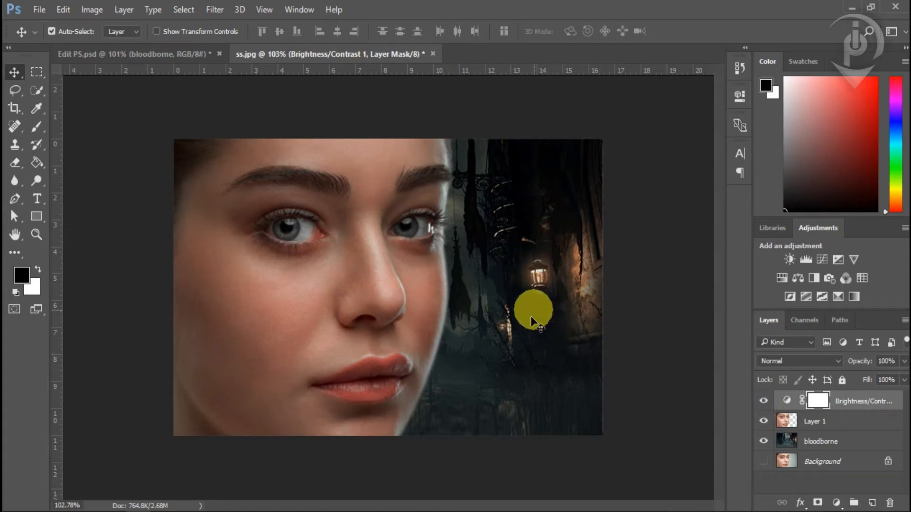
# Place the texture_12_by_madamgrief_stock image from the Face Effect folder into ss.jpg, above the Brightness/Contrast layer
pyautogui.click(400, 320)
pyautogui.press('x')
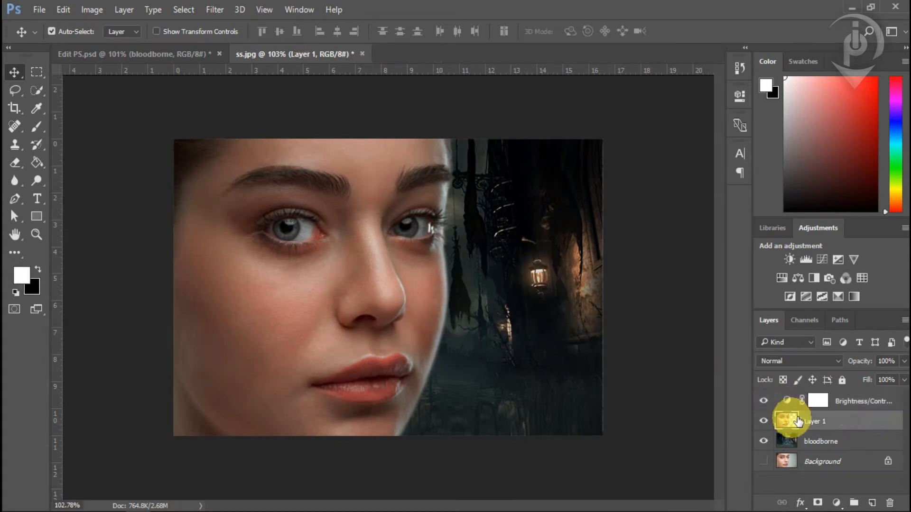
pyautogui.click(817, 401)
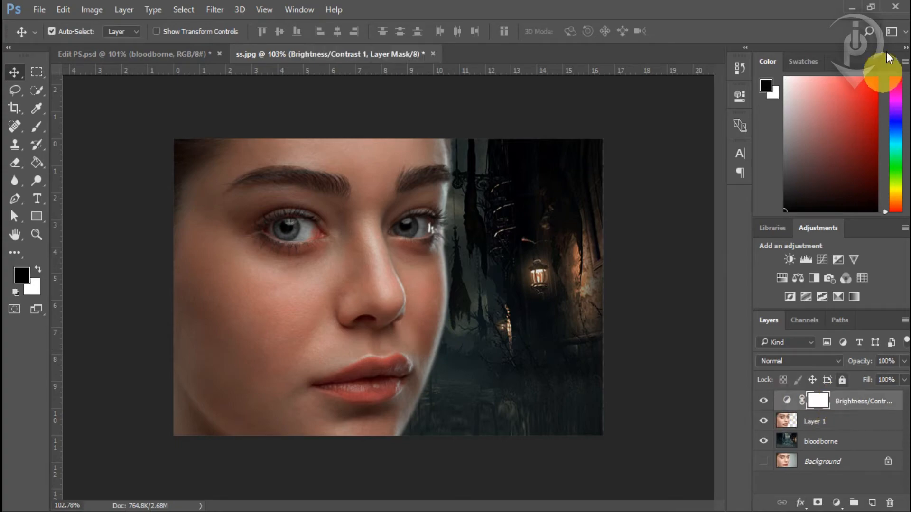
pyautogui.click(850, 5)
pyautogui.click(227, 133)
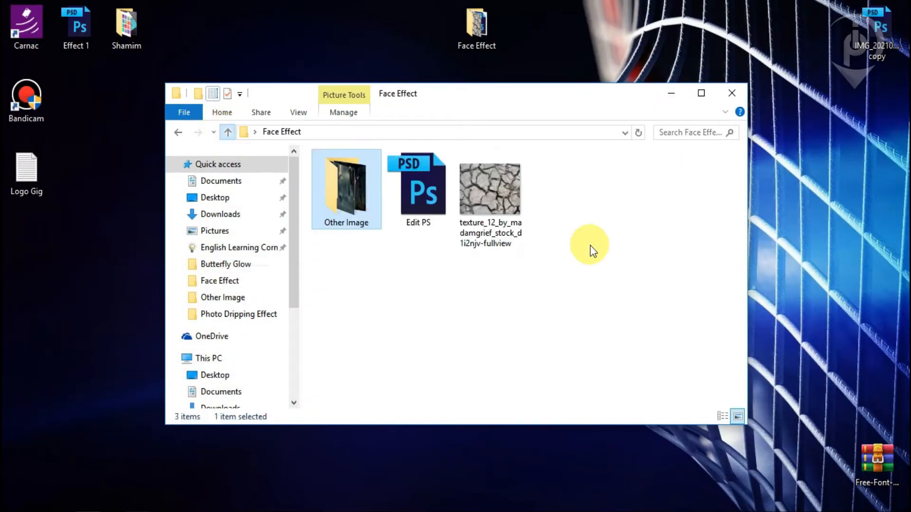
pyautogui.moveTo(486, 203); pyautogui.dragTo(336, 351)
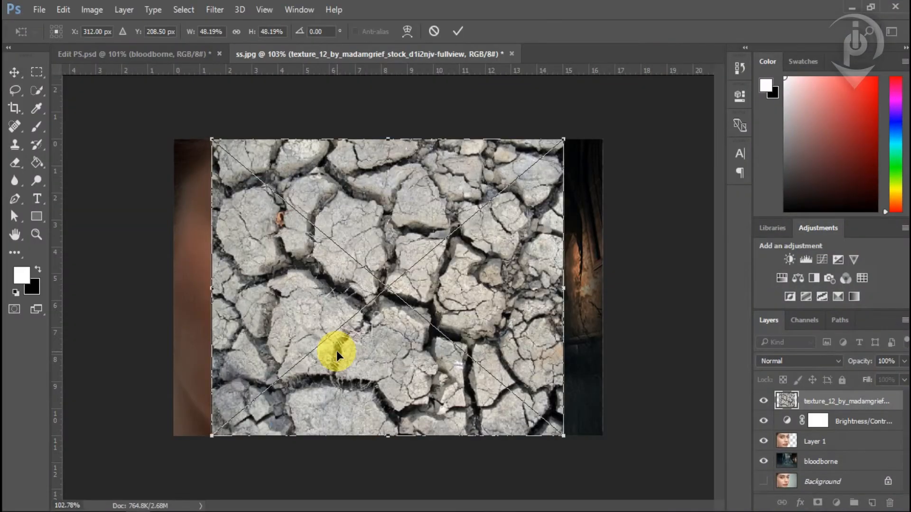
# Scale the placed cracked-earth texture down to about 25% and position it over the forehead and eye on the face's shadowed side
pyautogui.moveTo(557, 139); pyautogui.dragTo(478, 209)
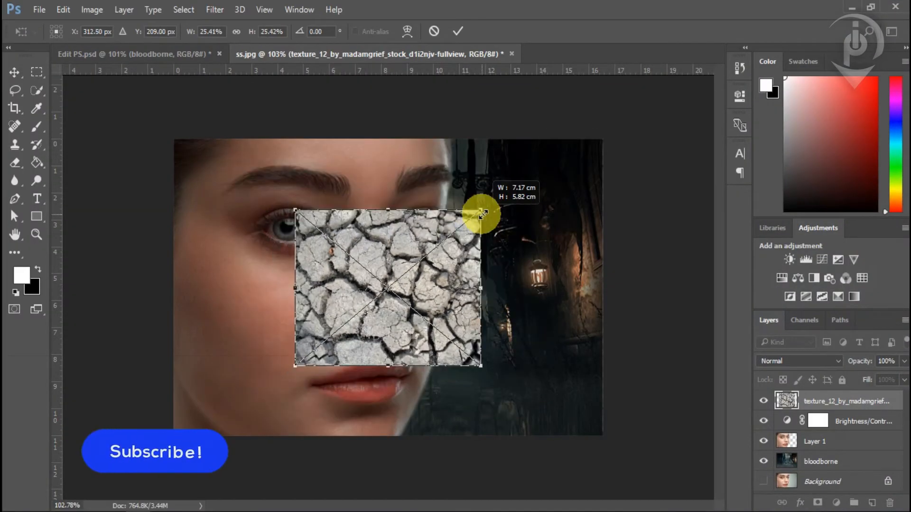
pyautogui.moveTo(450, 267); pyautogui.dragTo(329, 221)
pyautogui.click(458, 31)
# Enlarge the cracked texture to about 27% and align it with the canvas's upper-left corner
pyautogui.hotkey('ctrl', 't')
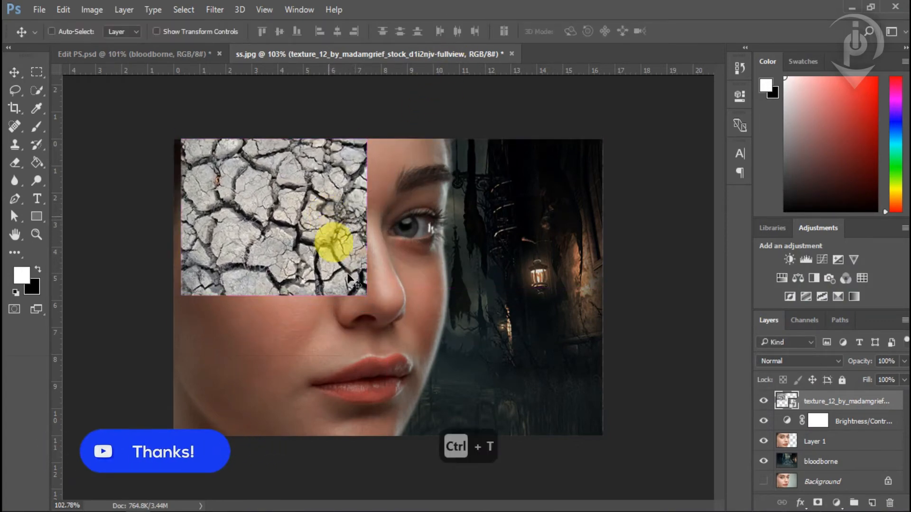
pyautogui.moveTo(367, 295); pyautogui.dragTo(379, 314)
pyautogui.moveTo(368, 262); pyautogui.dragTo(363, 249)
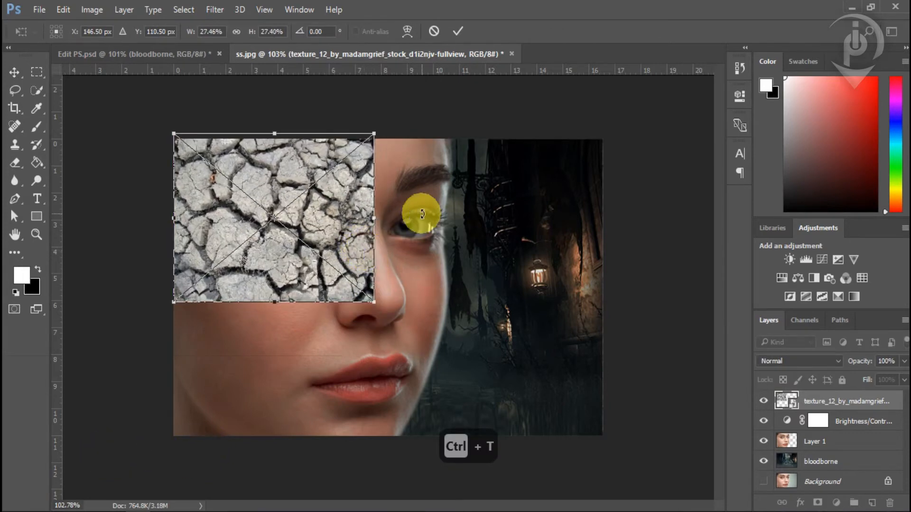
pyautogui.click(456, 30)
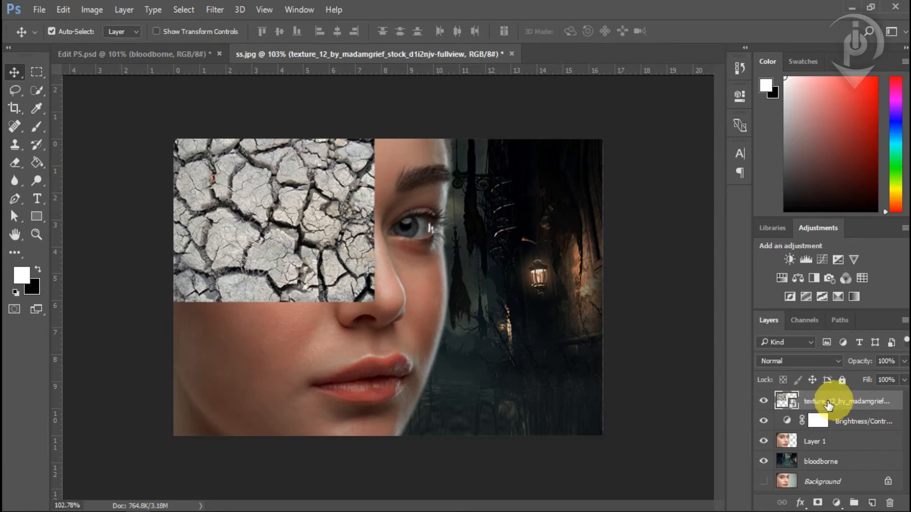
# Duplicate the cracked texture, place the copy directly below the original to cover the lower face, and merge the two texture layers
pyautogui.hotkey('ctrl', 'j')
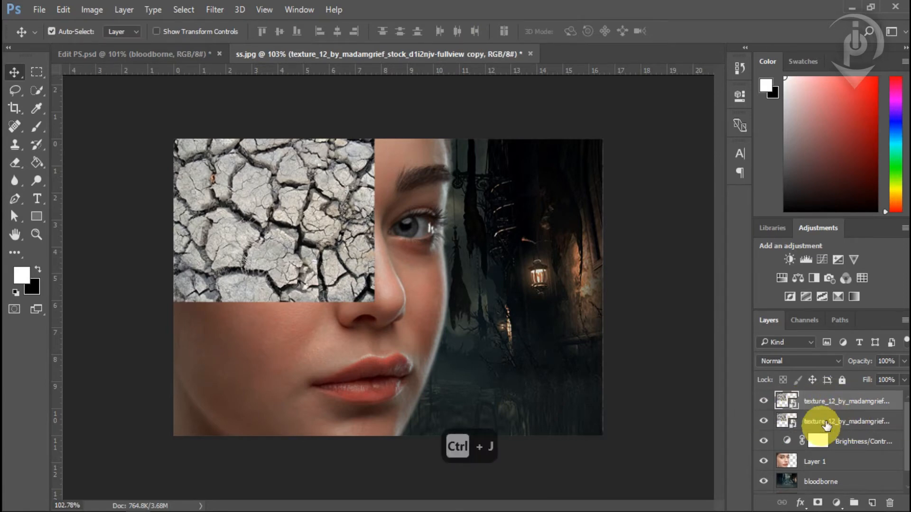
pyautogui.moveTo(315, 265); pyautogui.dragTo(338, 422)
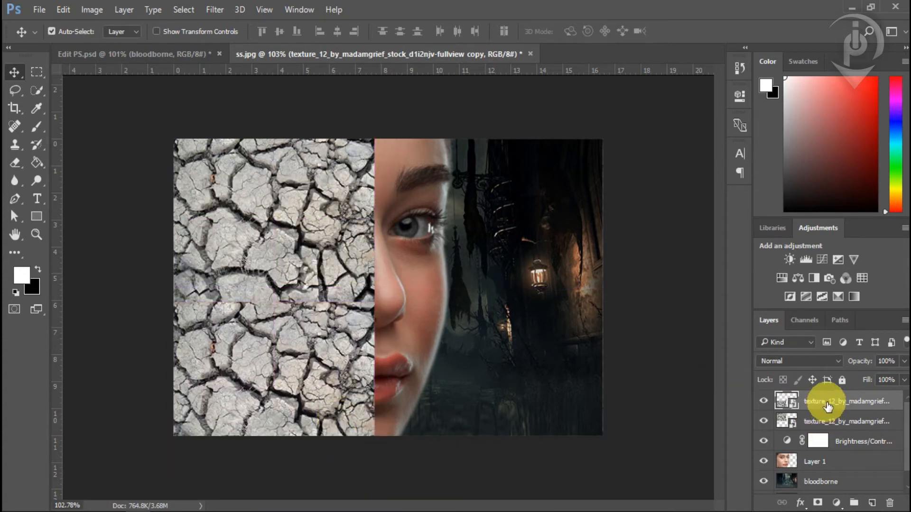
pyautogui.keyDown('shift'); pyautogui.click(844, 422); pyautogui.keyUp('shift')
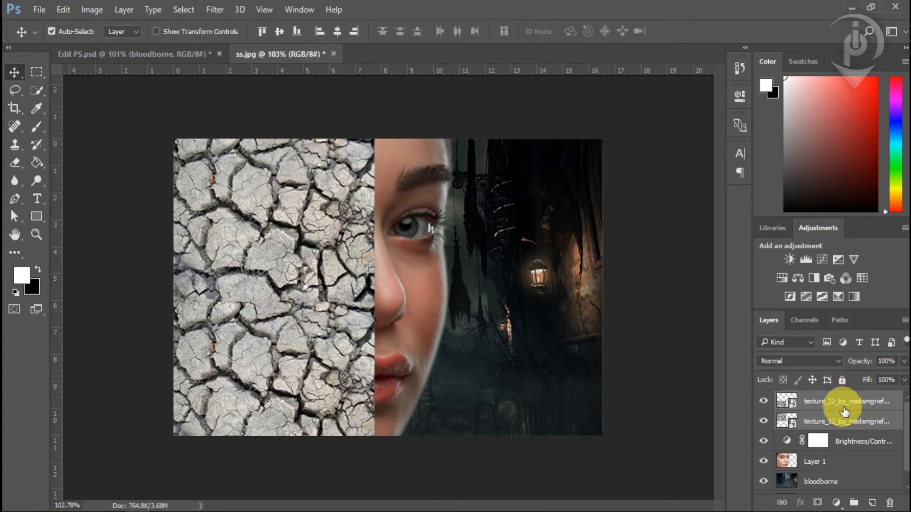
pyautogui.rightClick(889, 400)
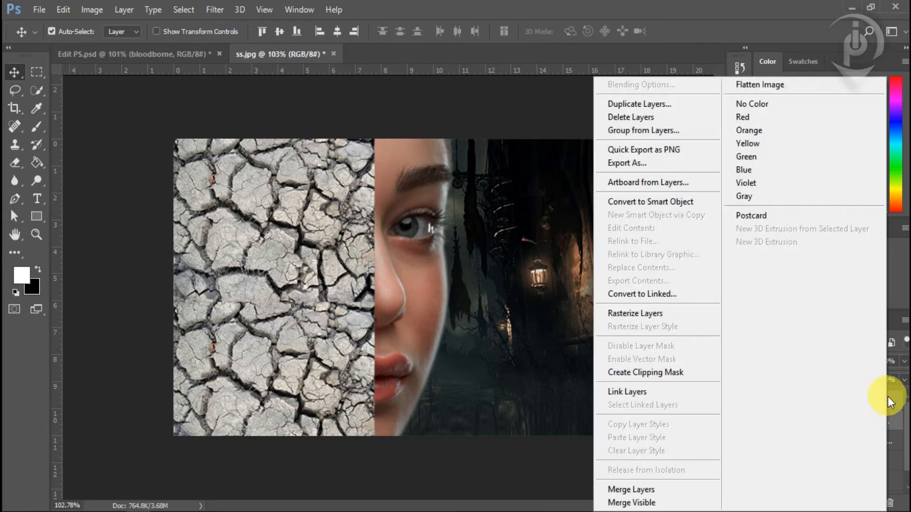
pyautogui.click(652, 490)
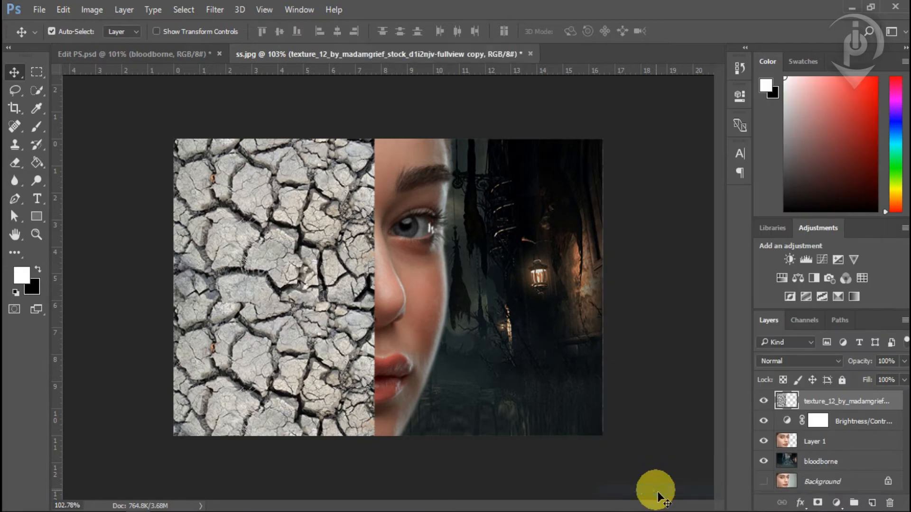
# Compare the image with and without the merged texture layer, and set that layer's blend mode to Multiply
pyautogui.click(763, 402)
pyautogui.click(763, 402)
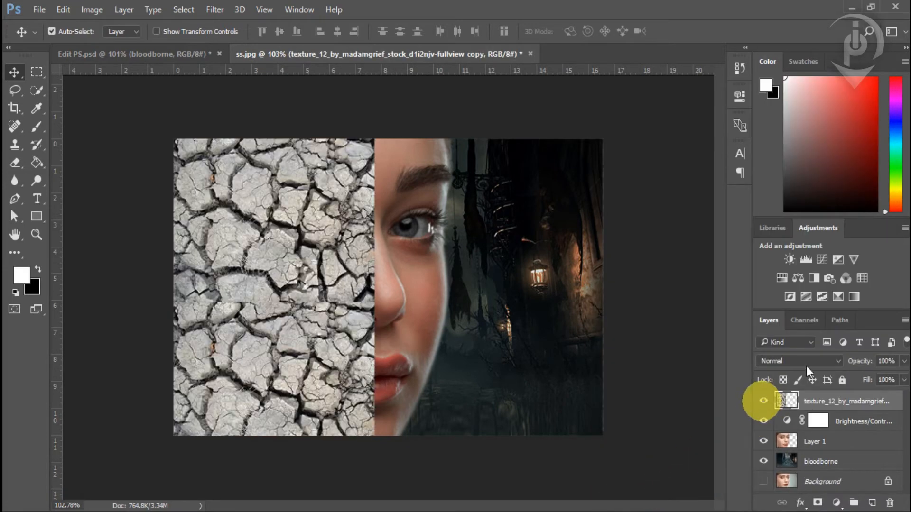
pyautogui.click(810, 361)
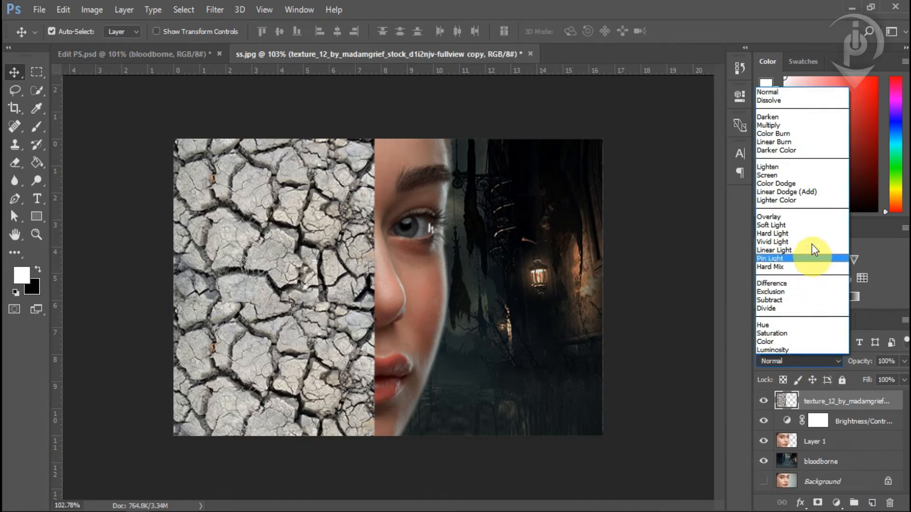
pyautogui.click(764, 126)
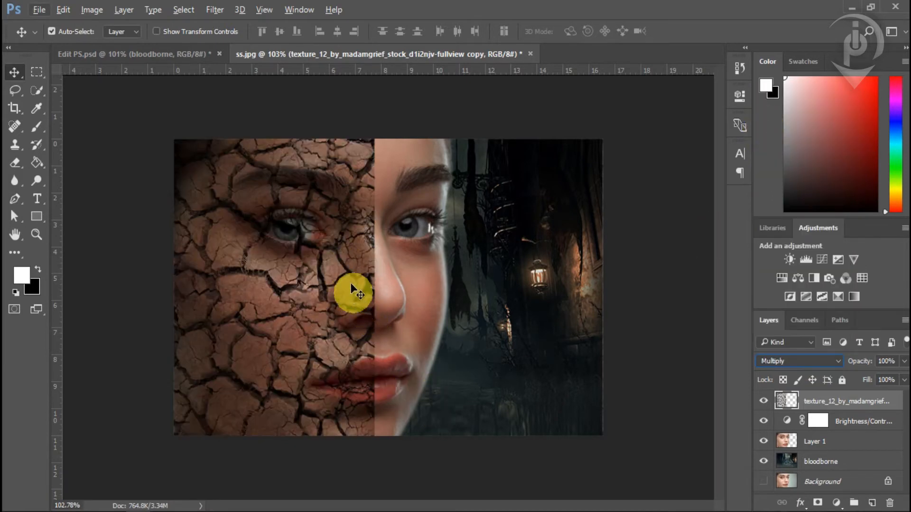
# Stretch the texture layer's inner edge toward the nose to about 106.8% width
pyautogui.hotkey('ctrl', 't')
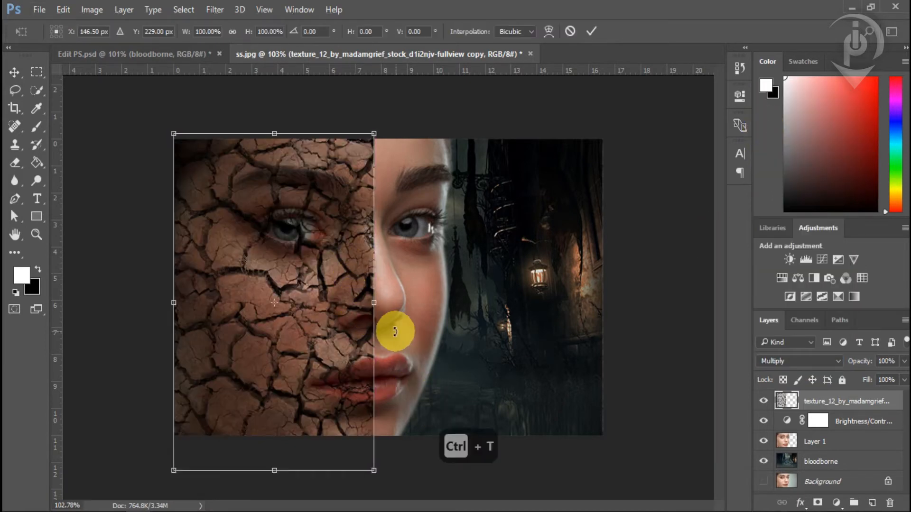
pyautogui.moveTo(374, 302); pyautogui.dragTo(388, 302)
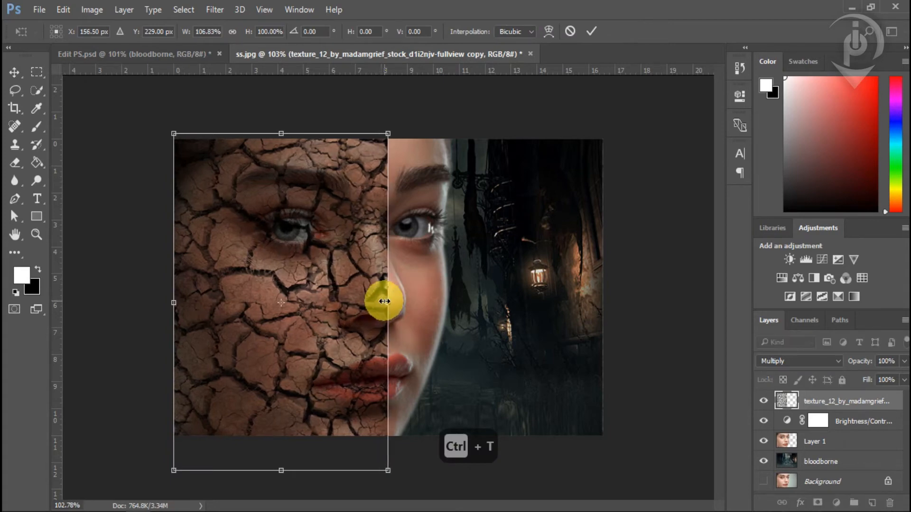
pyautogui.click(590, 31)
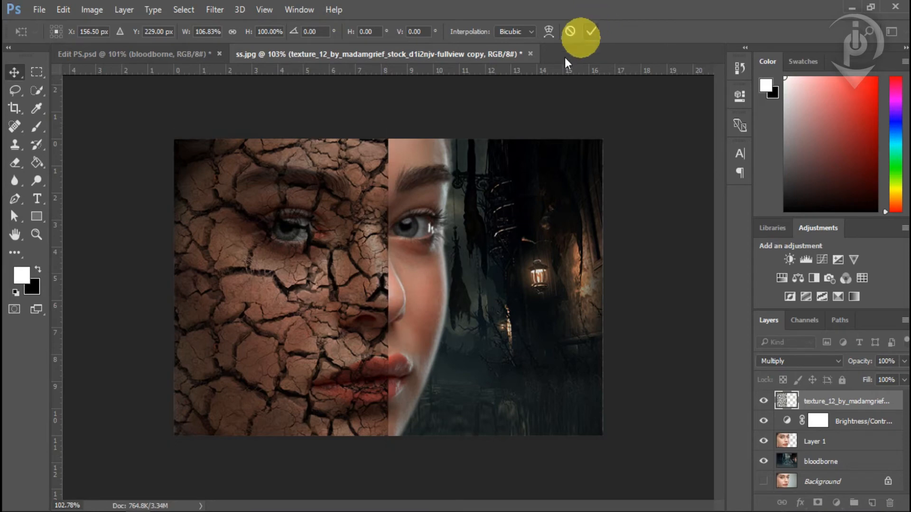
# Add a layer mask to the merged cracked-texture layer
pyautogui.scroll(-3, 417, 280)
pyautogui.scroll(3, 439, 289)
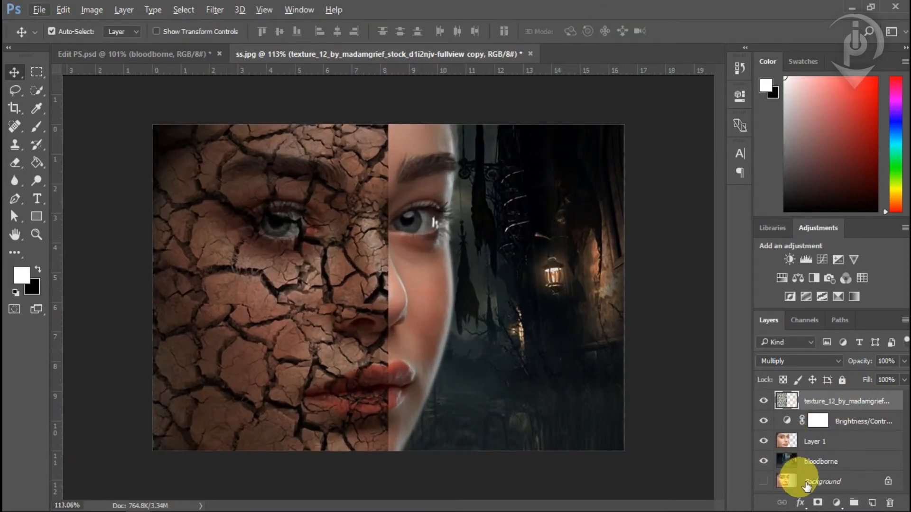
pyautogui.click(817, 504)
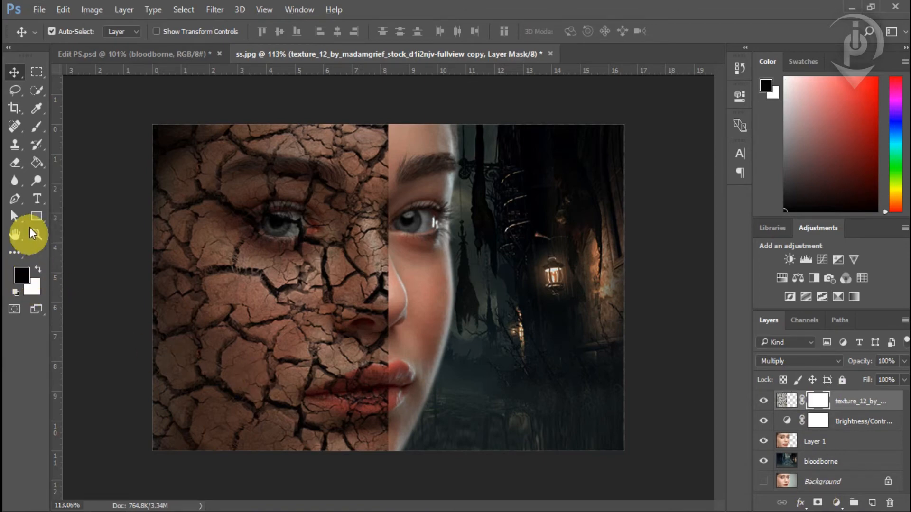
# Paint black on the texture mask with a soft 30 px brush at 100% opacity and 18% flow, blending the hard edge from forehead to chin
pyautogui.click(36, 128)
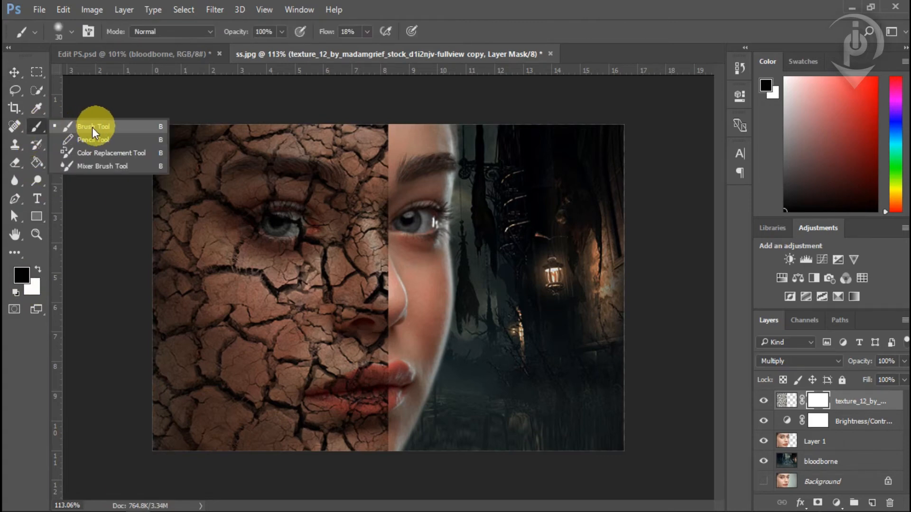
pyautogui.click(96, 127)
pyautogui.scroll(3, 382, 138)
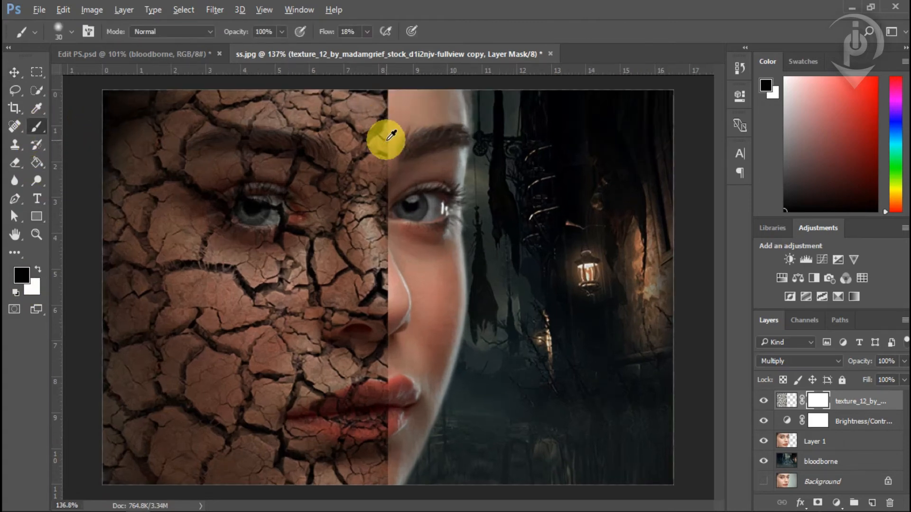
pyautogui.scroll(3, 389, 130)
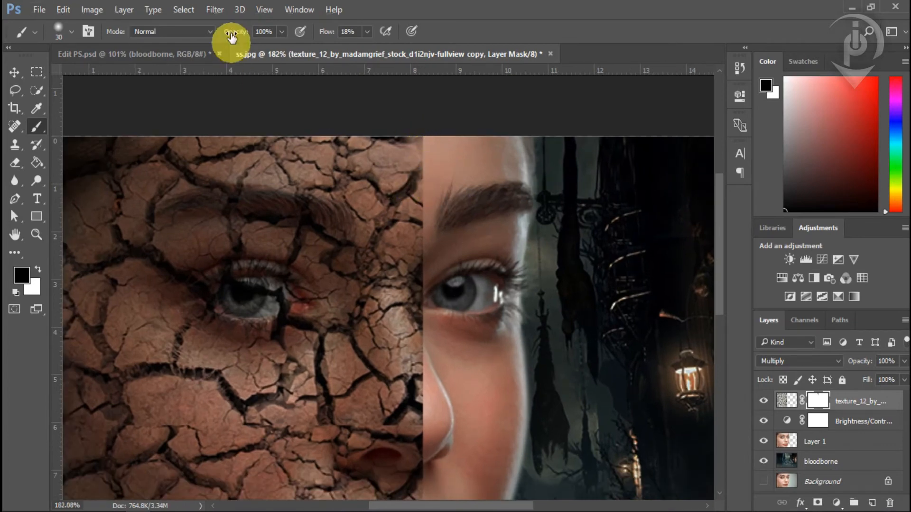
pyautogui.click(365, 33)
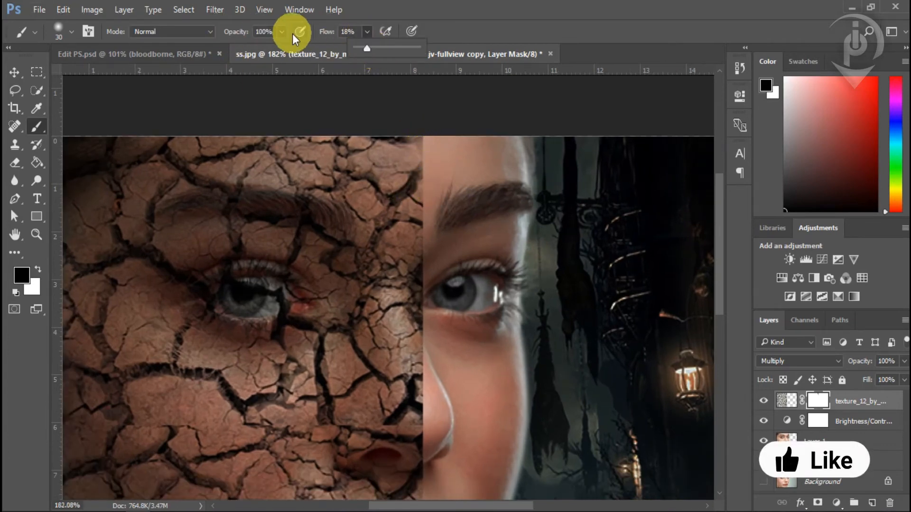
pyautogui.click(280, 32)
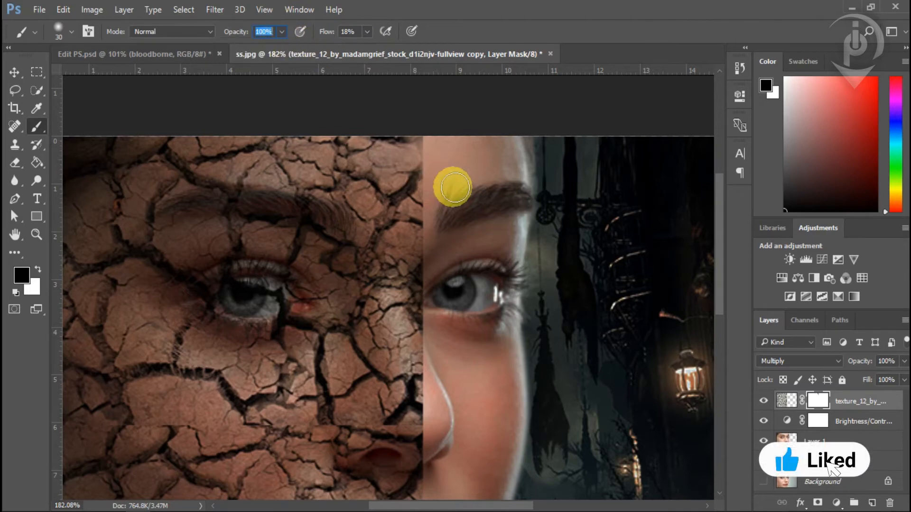
pyautogui.moveTo(410, 140)
pyautogui.mouseDown()
pyautogui.moveTo(448, 225)
pyautogui.moveTo(419, 176)
pyautogui.moveTo(441, 304)
pyautogui.moveTo(416, 261)
pyautogui.moveTo(436, 231)
pyautogui.moveTo(427, 234)
pyautogui.moveTo(437, 407)
pyautogui.moveTo(433, 240)
pyautogui.mouseUp()
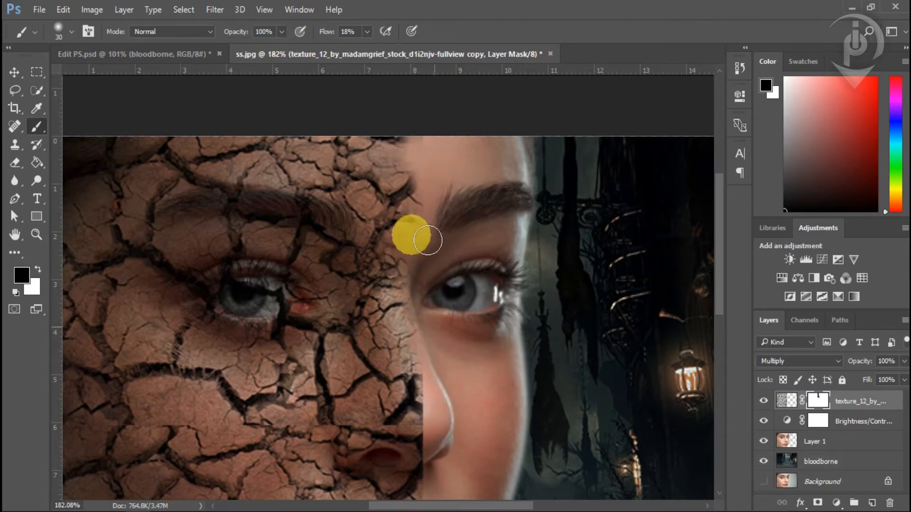
pyautogui.moveTo(491, 338); pyautogui.dragTo(463, 214)
pyautogui.moveTo(398, 226)
pyautogui.mouseDown()
pyautogui.moveTo(416, 354)
pyautogui.moveTo(384, 343)
pyautogui.moveTo(414, 338)
pyautogui.moveTo(403, 227)
pyautogui.mouseUp()
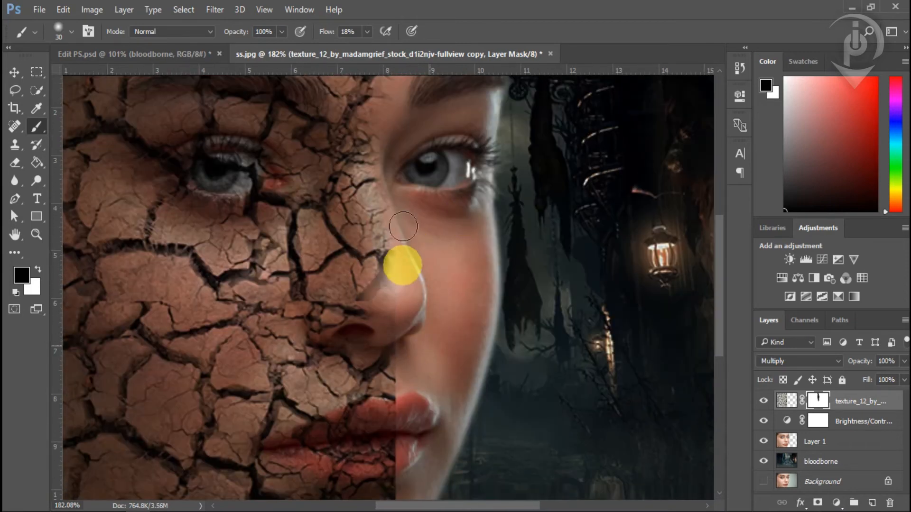
pyautogui.moveTo(440, 385); pyautogui.dragTo(437, 277)
pyautogui.moveTo(372, 203)
pyautogui.mouseDown()
pyautogui.moveTo(386, 277)
pyautogui.moveTo(408, 242)
pyautogui.mouseUp()
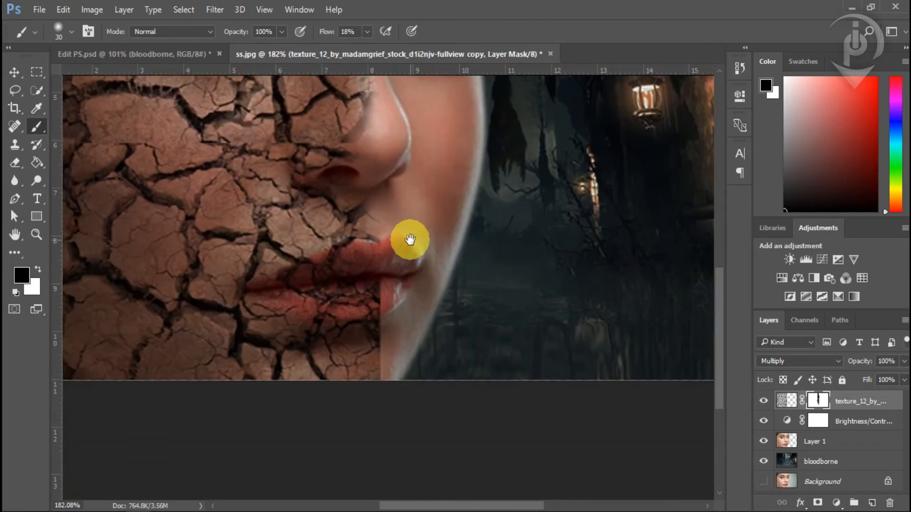
pyautogui.moveTo(392, 379)
pyautogui.mouseDown()
pyautogui.moveTo(387, 427)
pyautogui.moveTo(373, 220)
pyautogui.moveTo(384, 259)
pyautogui.moveTo(390, 240)
pyautogui.mouseUp()
pyautogui.scroll(-10, 465, 341)
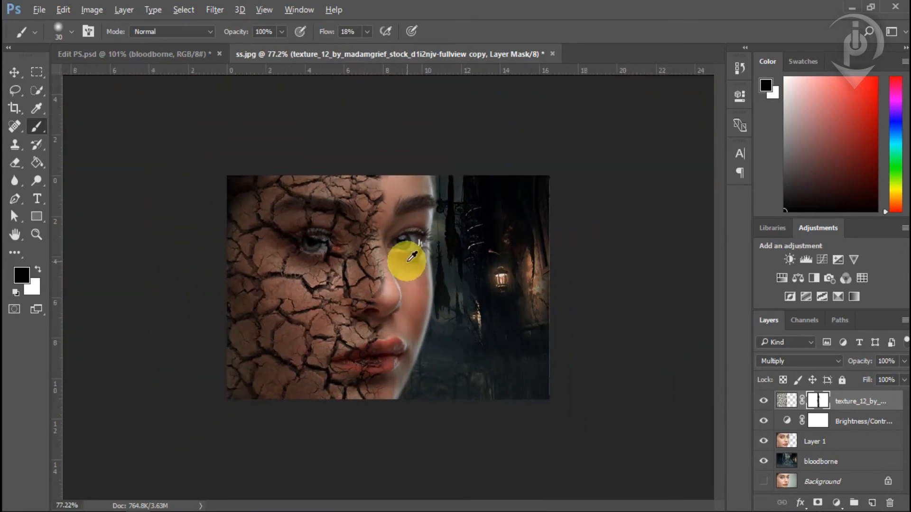
pyautogui.scroll(4, 489, 312)
pyautogui.moveTo(380, 401); pyautogui.dragTo(459, 366)
pyautogui.hotkey('ctrl', 'alt', 'z')
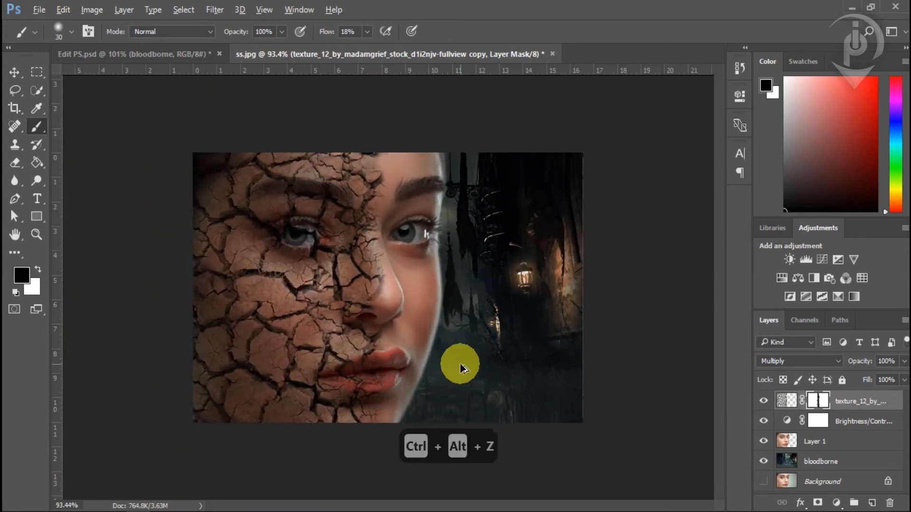
# Touch up the texture mask around the lips and chin with black as the foreground colour, and check the blended edge up to the eyes
pyautogui.scroll(-2, 429, 372)
pyautogui.scroll(3, 429, 372)
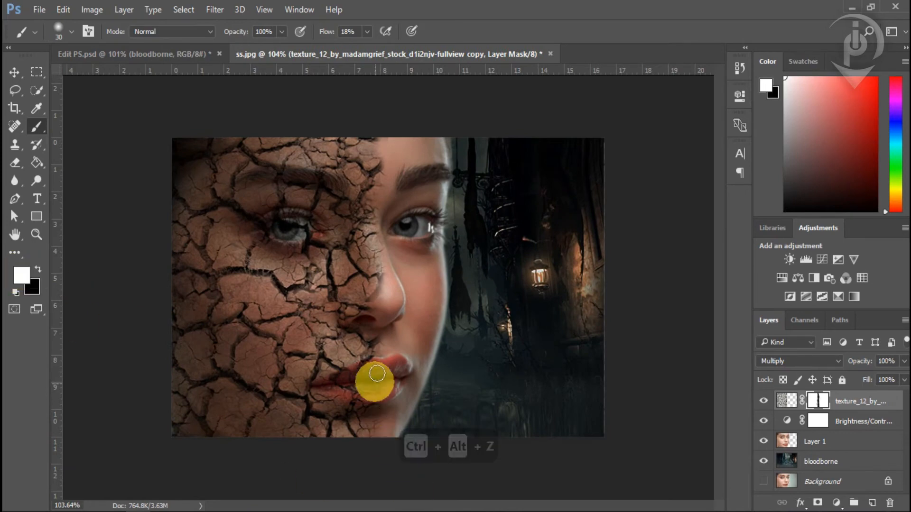
pyautogui.scroll(4, 400, 429)
pyautogui.click(39, 269)
pyautogui.scroll(3, 403, 450)
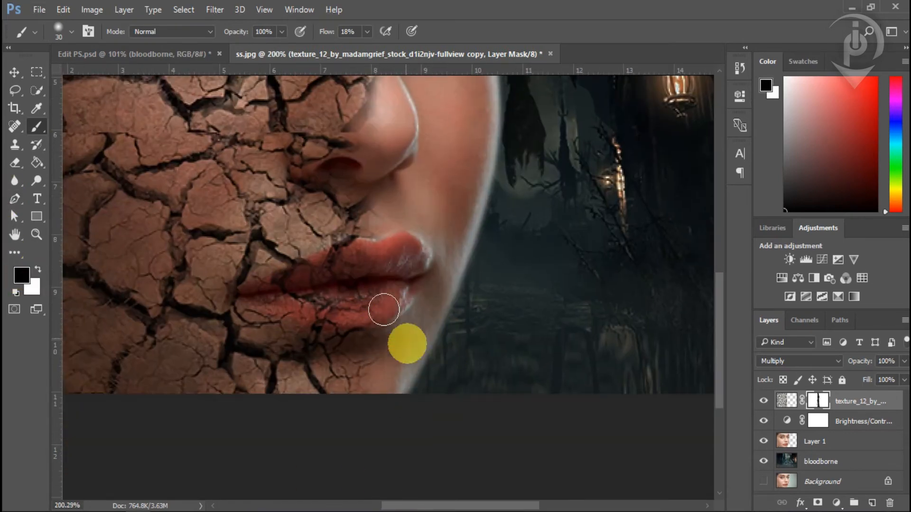
pyautogui.scroll(-4, 406, 361)
pyautogui.scroll(4, 365, 143)
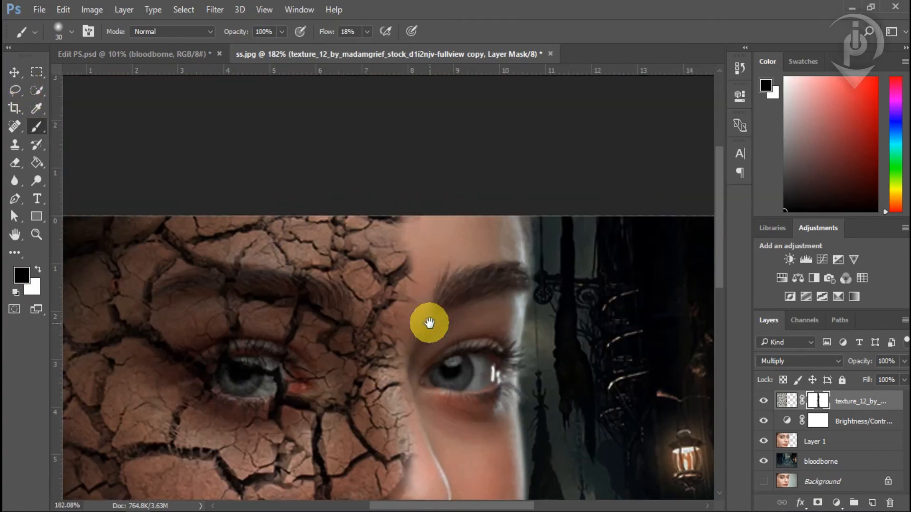
pyautogui.scroll(-3, 421, 360)
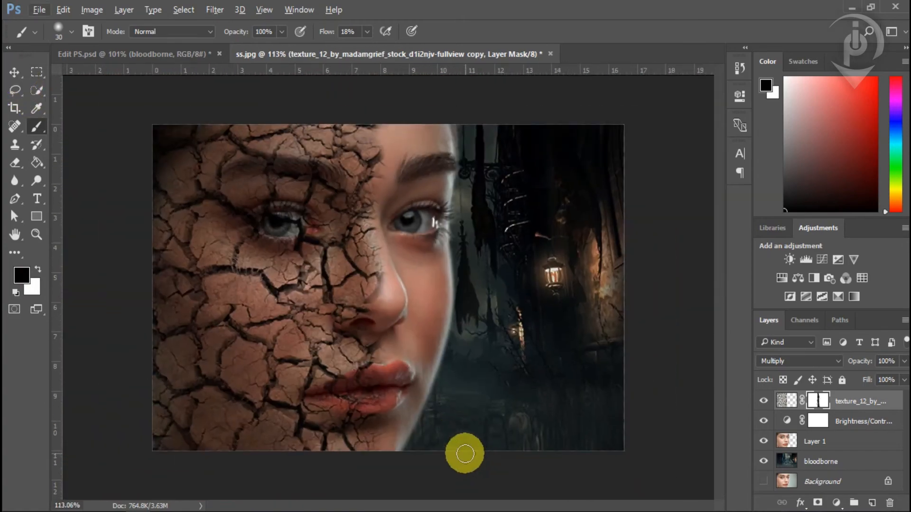
# Inspect the blended texture on the whole image, comparing the face with the cracked-texture layer hidden and shown
pyautogui.scroll(1, 386, 195)
pyautogui.click(14, 72)
pyautogui.scroll(-1, 481, 301)
pyautogui.scroll(-1, 480, 300)
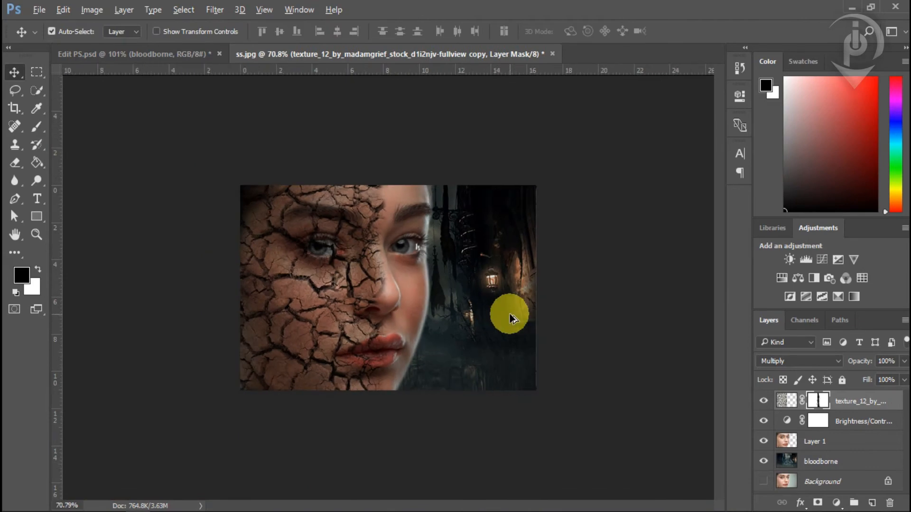
pyautogui.scroll(3, 432, 302)
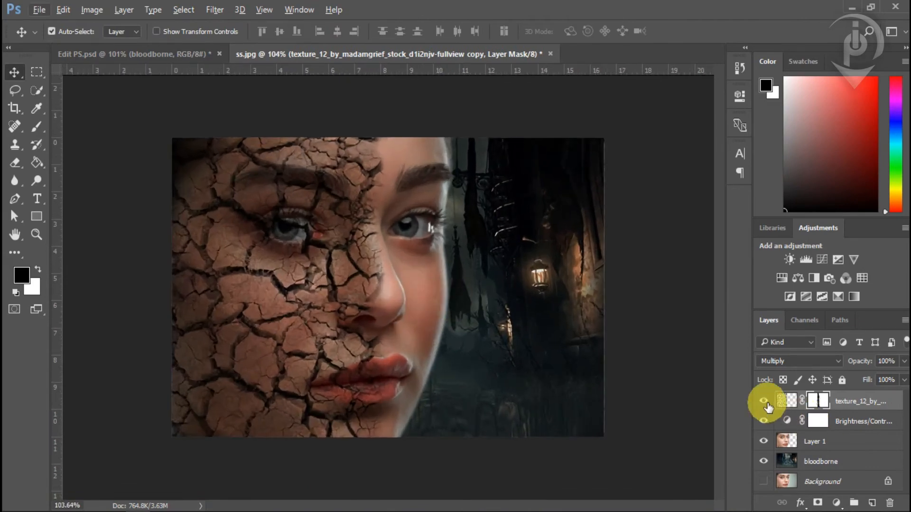
pyautogui.click(763, 401)
pyautogui.click(763, 401)
pyautogui.click(764, 402)
pyautogui.click(765, 403)
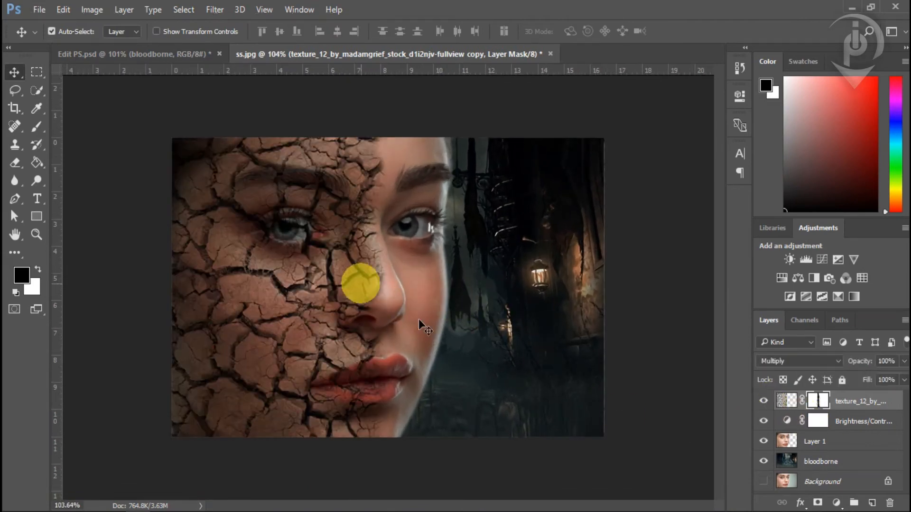
# Soften Layer 1's outer face edge along the forehead and eyebrow with the Blur tool at 50% strength
pyautogui.click(841, 446)
pyautogui.click(763, 442)
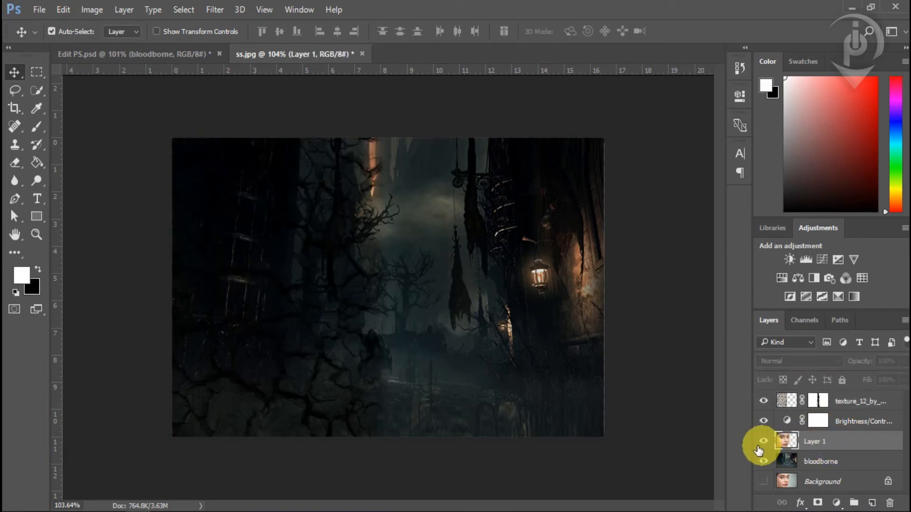
pyautogui.click(762, 442)
pyautogui.moveTo(15, 180); pyautogui.dragTo(69, 178)
pyautogui.scroll(8, 479, 134)
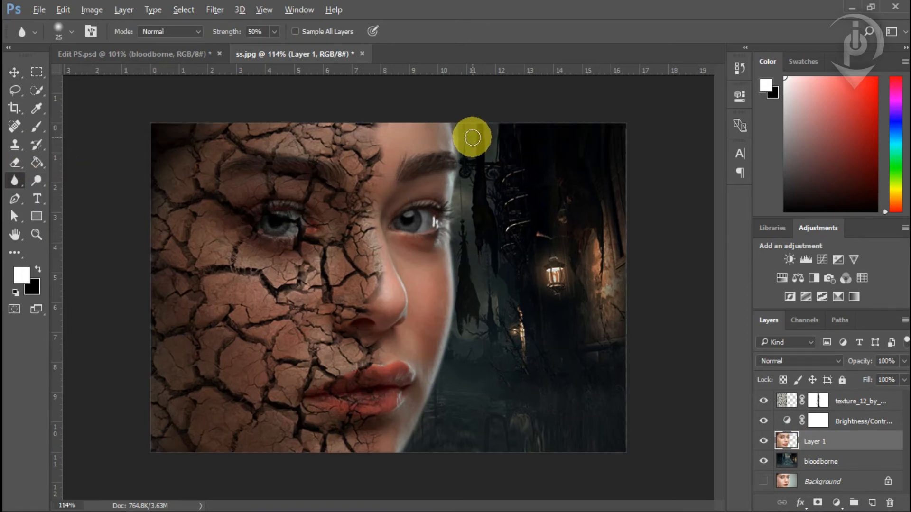
pyautogui.scroll(3, 420, 126)
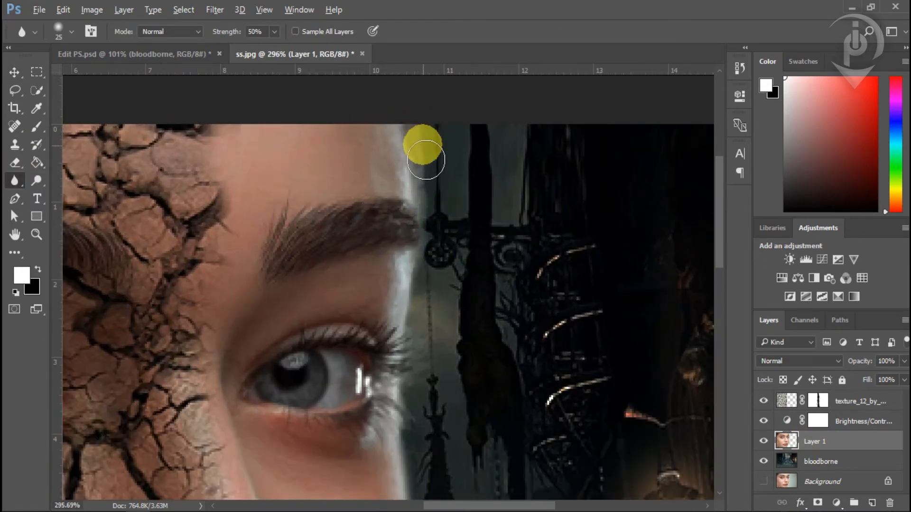
pyautogui.moveTo(423, 142); pyautogui.dragTo(413, 193)
pyautogui.hotkey('ctrl', 'shift', 'a')
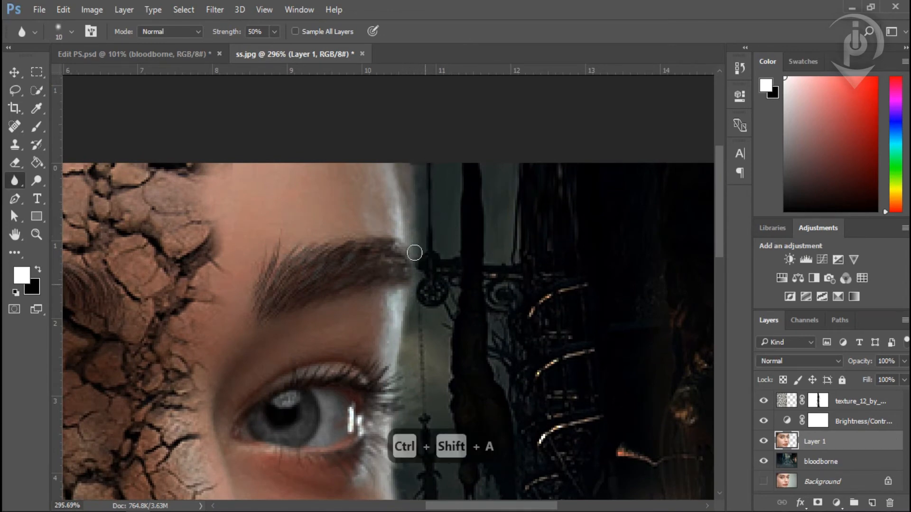
# Blur the face's outer edge beside the eye and down the upper cheek with a 10 px brush
pyautogui.scroll(3, 409, 314)
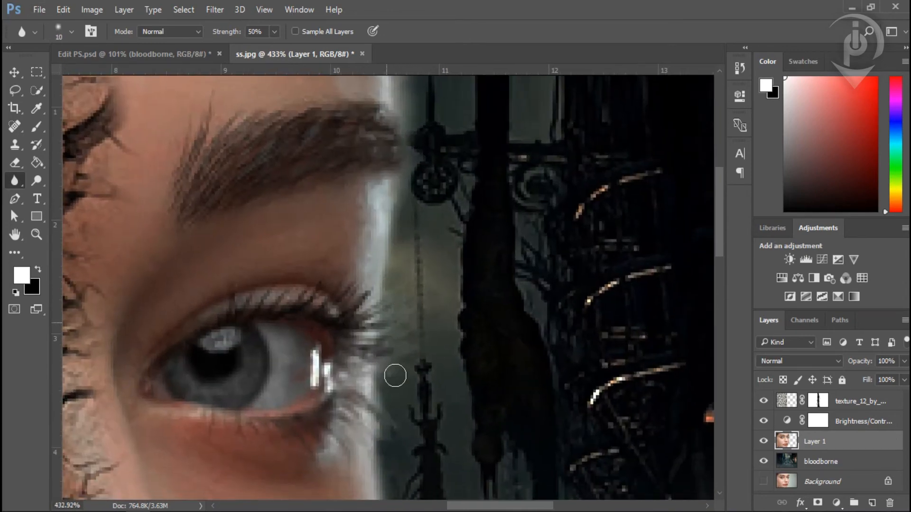
pyautogui.moveTo(394, 376); pyautogui.dragTo(363, 230)
pyautogui.moveTo(378, 372); pyautogui.dragTo(335, 193)
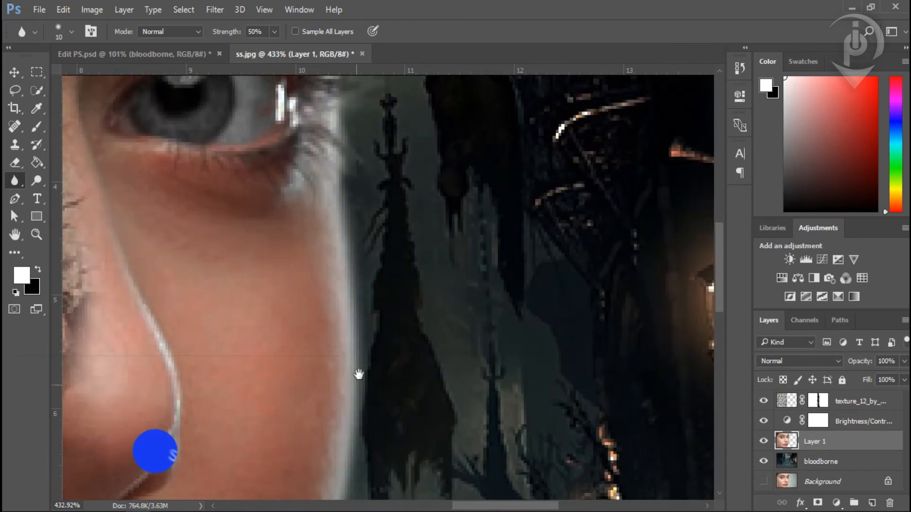
pyautogui.moveTo(358, 375); pyautogui.dragTo(384, 185)
pyautogui.scroll(-5, 399, 294)
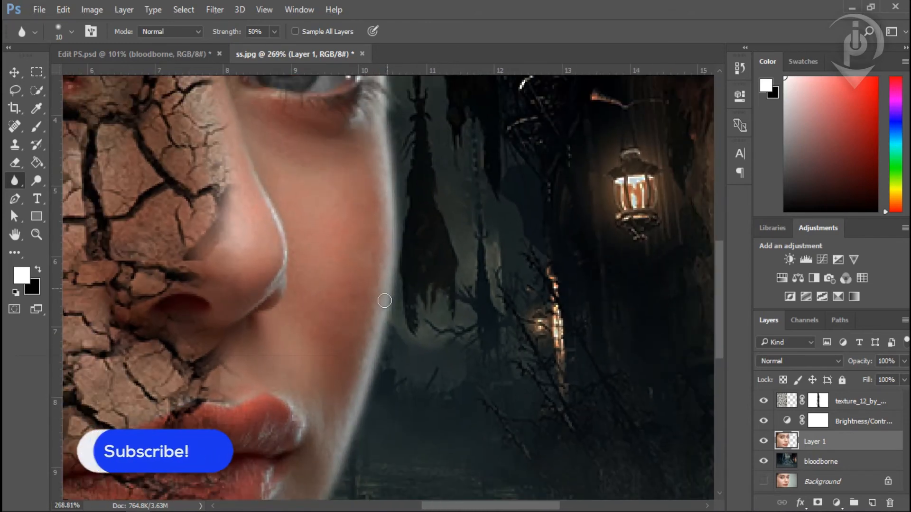
# Blur the face's outer edge from the lower cheek down to the chin with a 15 px brush
pyautogui.moveTo(370, 270); pyautogui.dragTo(367, 195)
pyautogui.scroll(3, 360, 309)
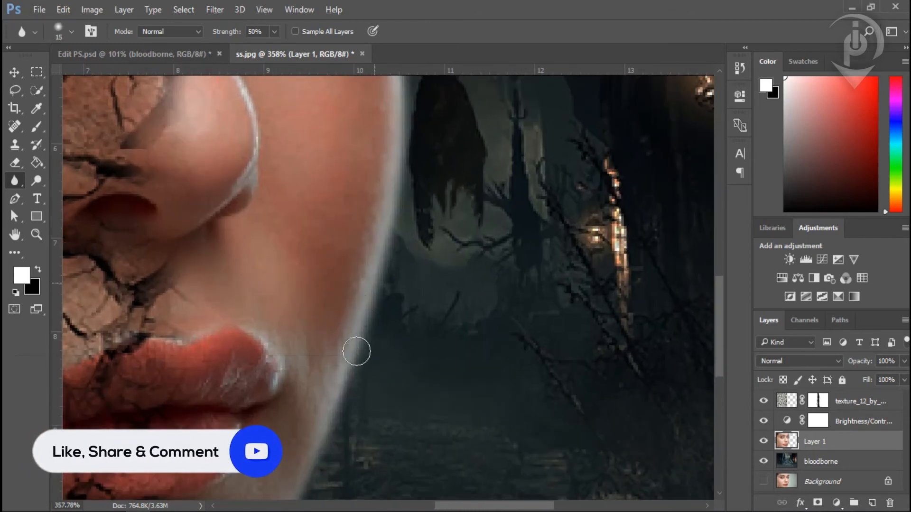
pyautogui.moveTo(356, 351); pyautogui.dragTo(376, 317)
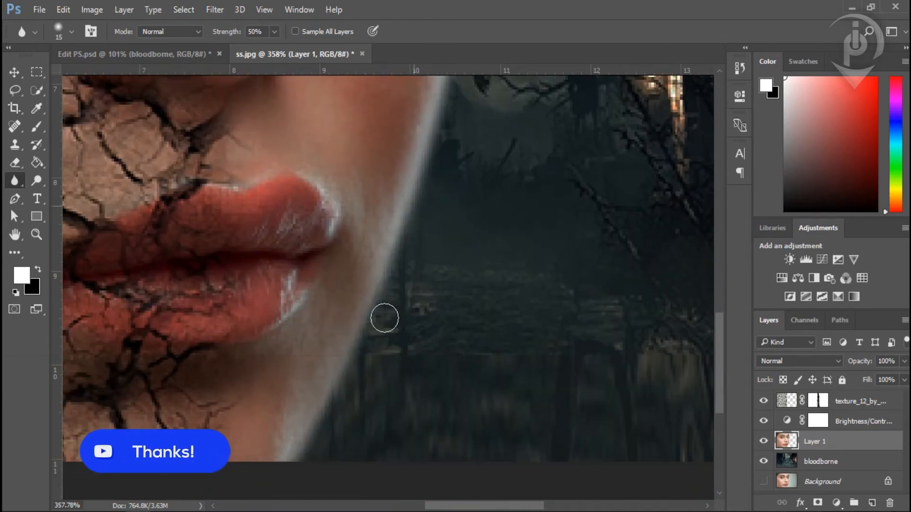
pyautogui.scroll(-6, 414, 212)
# Go over the outer face edge again from the eye to the jaw with the 15 px Blur brush
pyautogui.scroll(4, 472, 163)
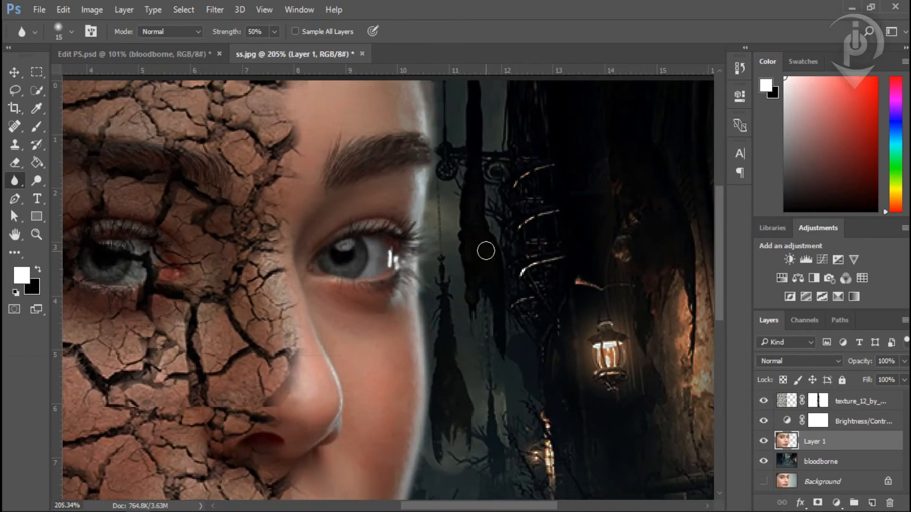
pyautogui.scroll(2, 485, 251)
pyautogui.moveTo(421, 452); pyautogui.dragTo(427, 240)
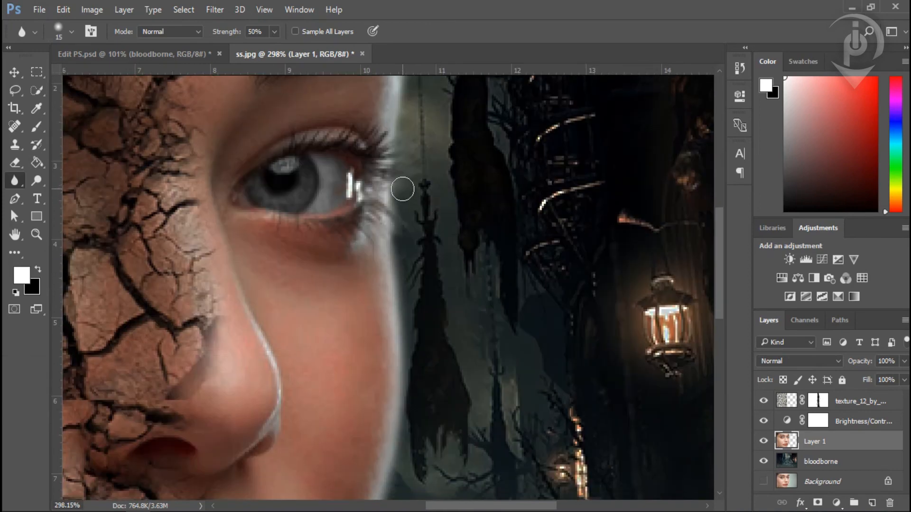
pyautogui.moveTo(422, 310); pyautogui.dragTo(409, 178)
pyautogui.moveTo(410, 356); pyautogui.dragTo(432, 256)
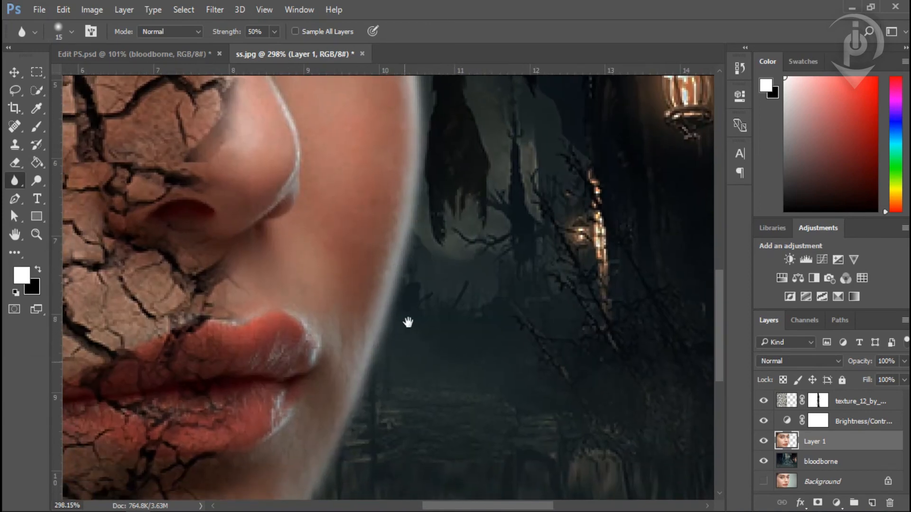
pyautogui.moveTo(409, 323); pyautogui.dragTo(405, 282)
pyautogui.scroll(-4, 406, 283)
pyautogui.scroll(-4, 406, 283)
pyautogui.scroll(3, 383, 372)
# Check the softened edge on the whole image and compare it with the Brightness/Contrast layer hidden and shown
pyautogui.press('v')
pyautogui.scroll(-1, 456, 335)
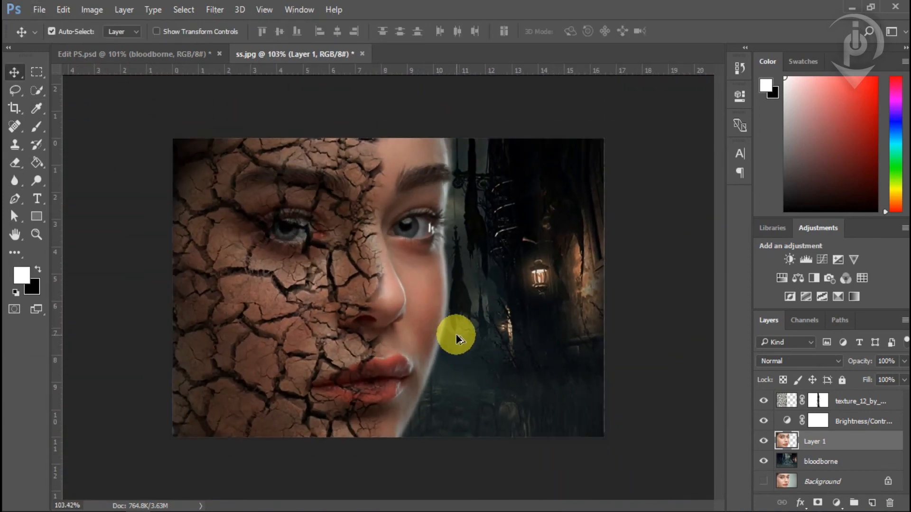
pyautogui.scroll(1, 457, 335)
pyautogui.scroll(-1, 458, 338)
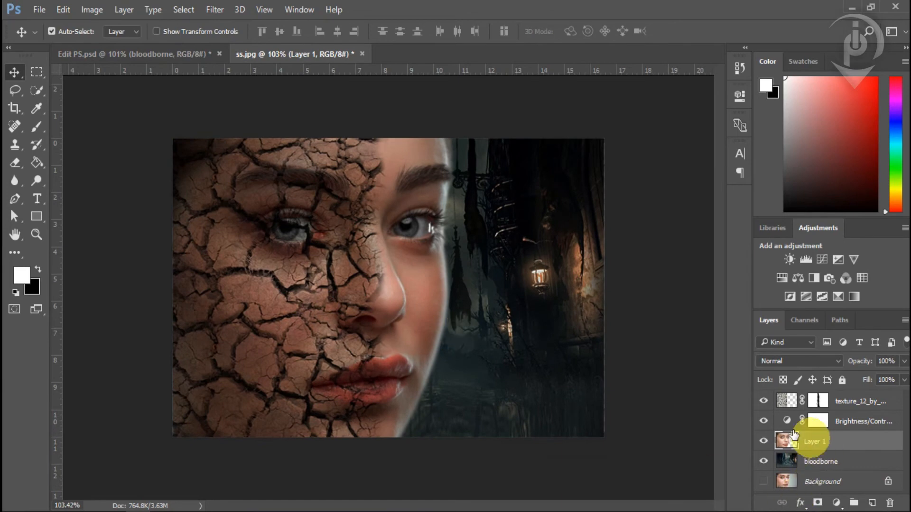
pyautogui.click(763, 421)
pyautogui.click(763, 421)
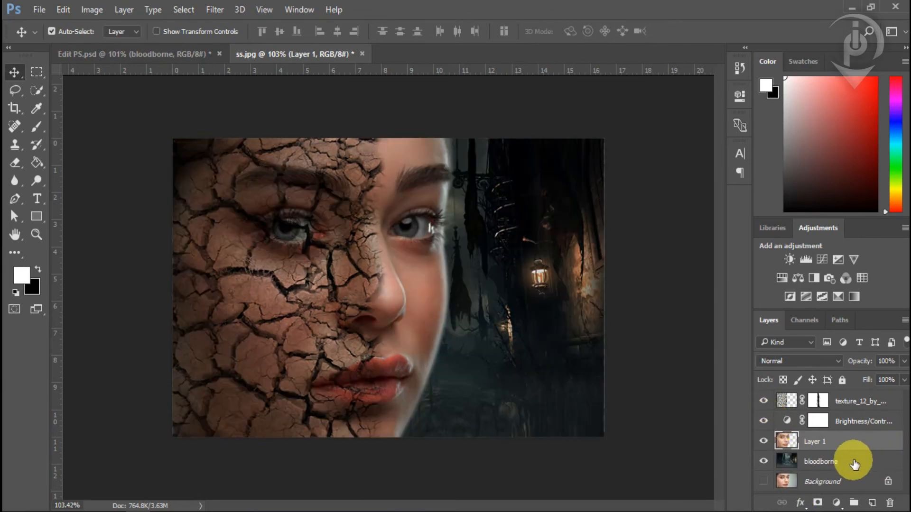
# Apply a Gaussian Blur with a 3.0 pixel radius to the bloodborne background layer
pyautogui.click(853, 462)
pyautogui.click(763, 462)
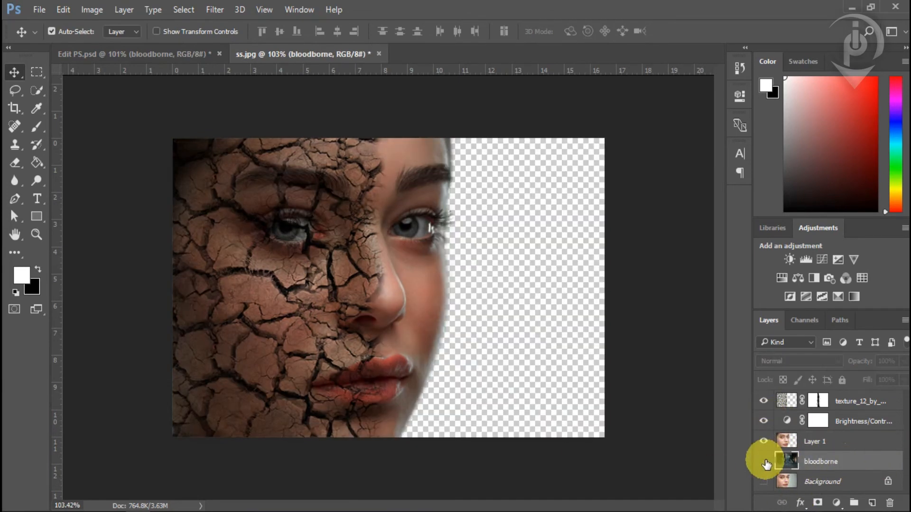
pyautogui.click(763, 462)
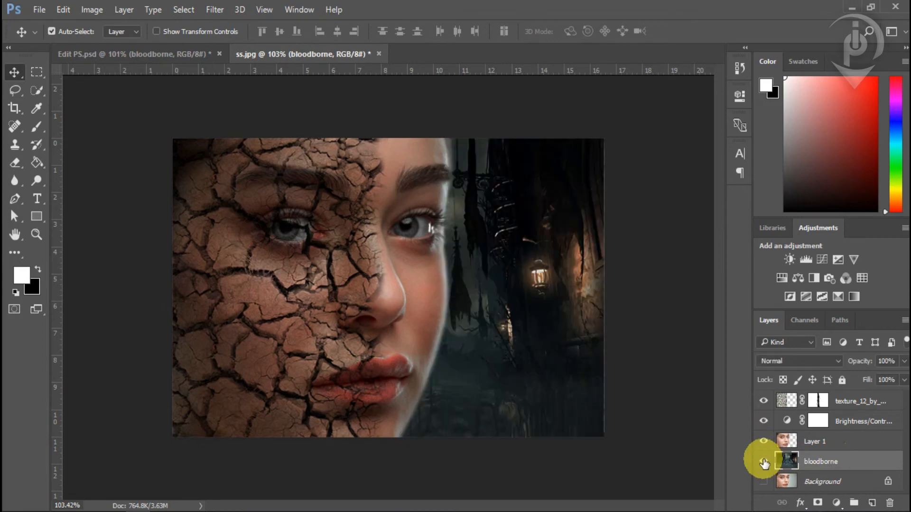
pyautogui.click(217, 8)
pyautogui.moveTo(295, 162)
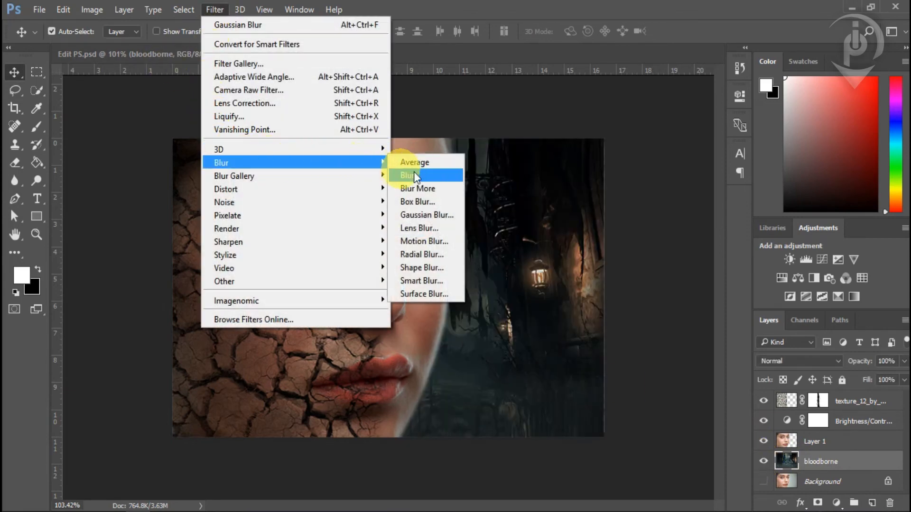
pyautogui.click(440, 215)
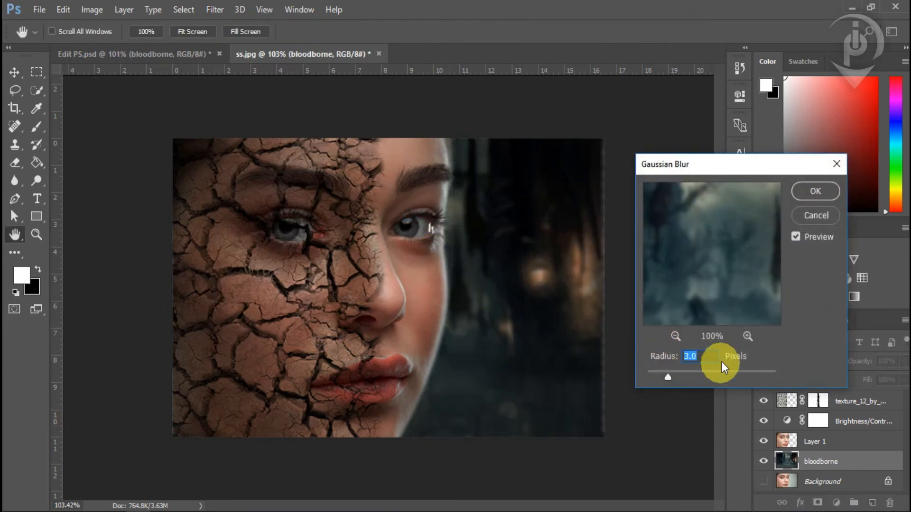
pyautogui.click(810, 188)
pyautogui.press('v')
# Compare the image before and after the background blur, keeping the blur applied
pyautogui.scroll(-1, 537, 299)
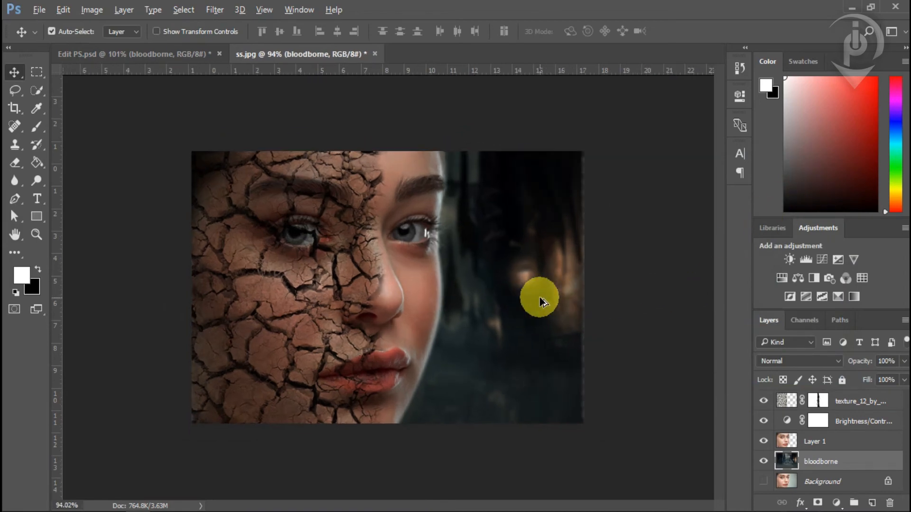
pyautogui.scroll(2, 602, 377)
pyautogui.hotkey('ctrl', 'z')
pyautogui.hotkey('ctrl', 'z')
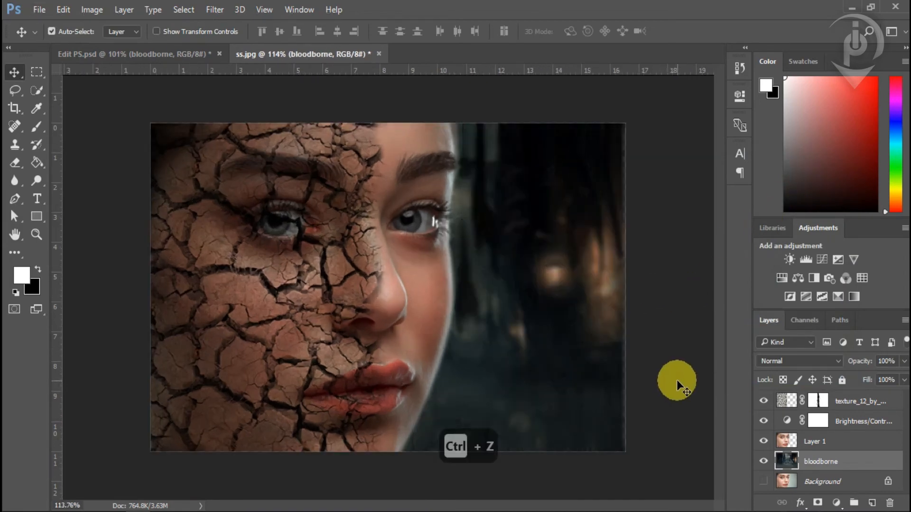
pyautogui.scroll(-2, 587, 352)
pyautogui.scroll(2, 588, 351)
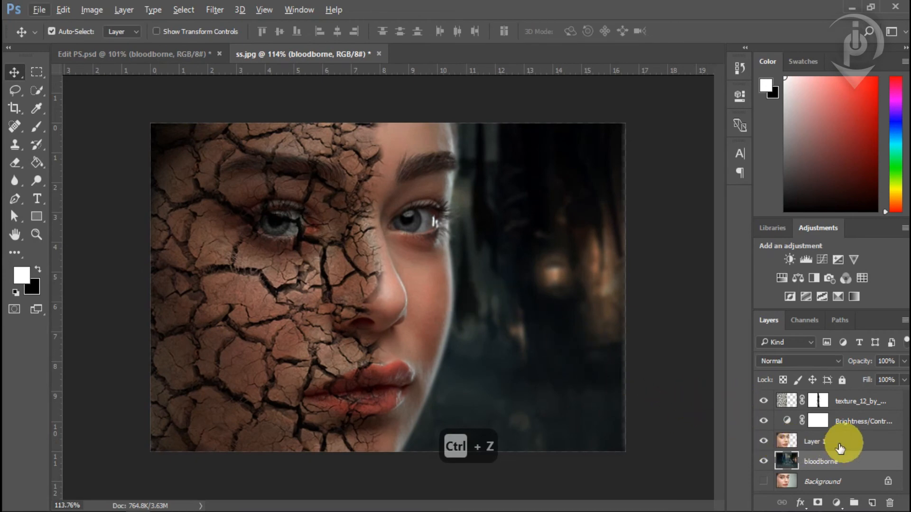
# Start a Selective Color adjustment on Layer 1, set the Whites' Yellow to +34% and compare the preview
pyautogui.click(783, 448)
pyautogui.click(764, 441)
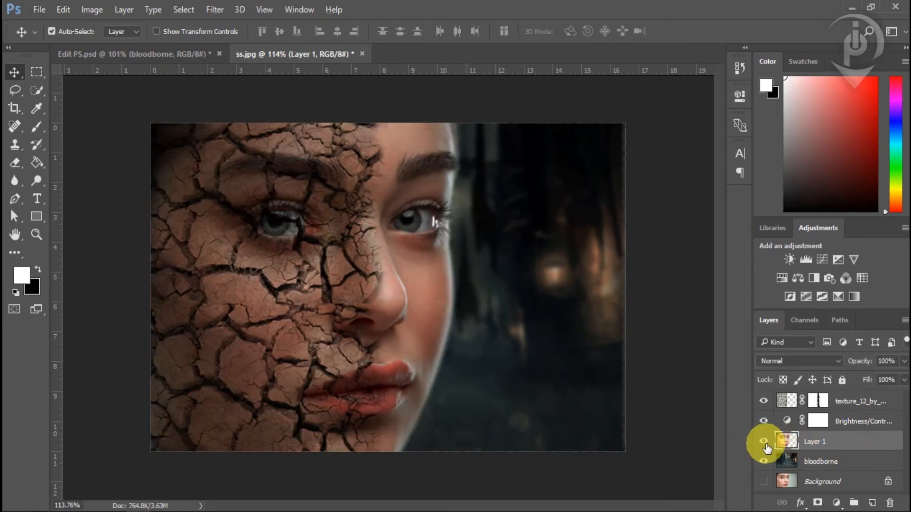
pyautogui.scroll(-1, 526, 263)
pyautogui.click(95, 10)
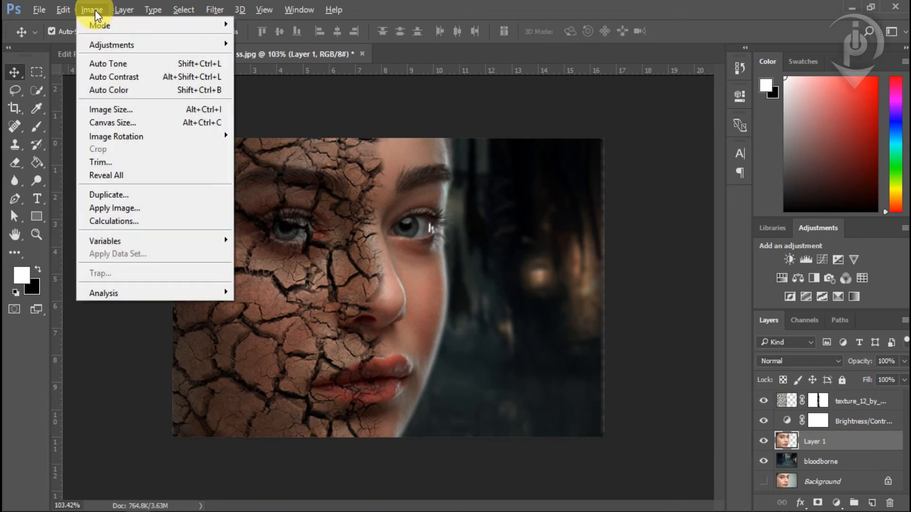
pyautogui.moveTo(200, 44)
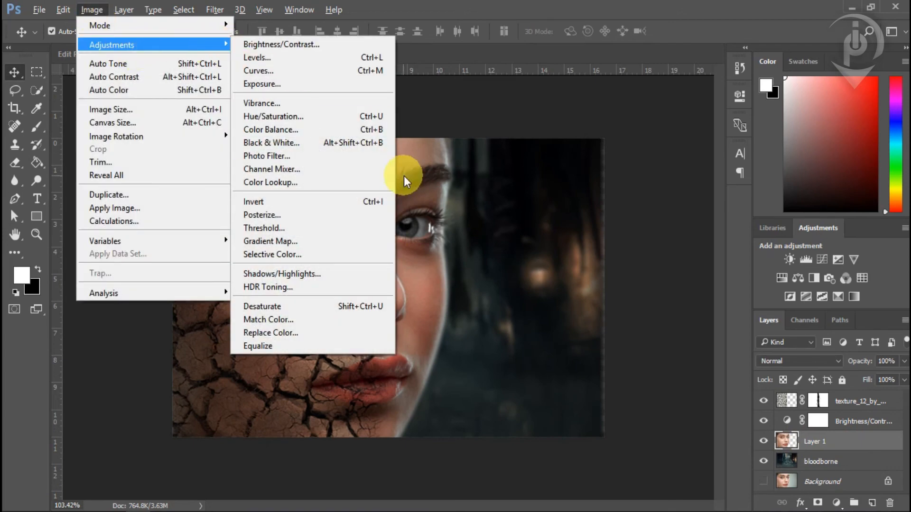
pyautogui.click(307, 254)
pyautogui.moveTo(634, 90); pyautogui.dragTo(645, 88)
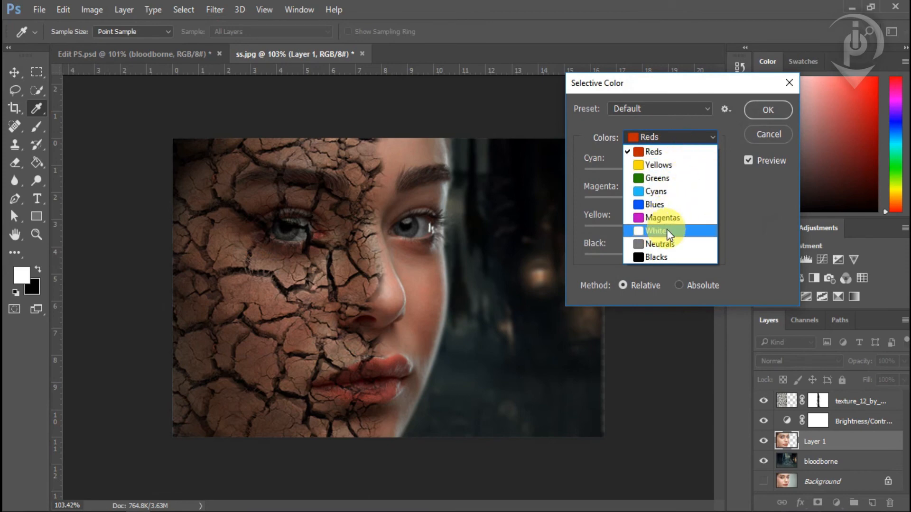
pyautogui.click(667, 230)
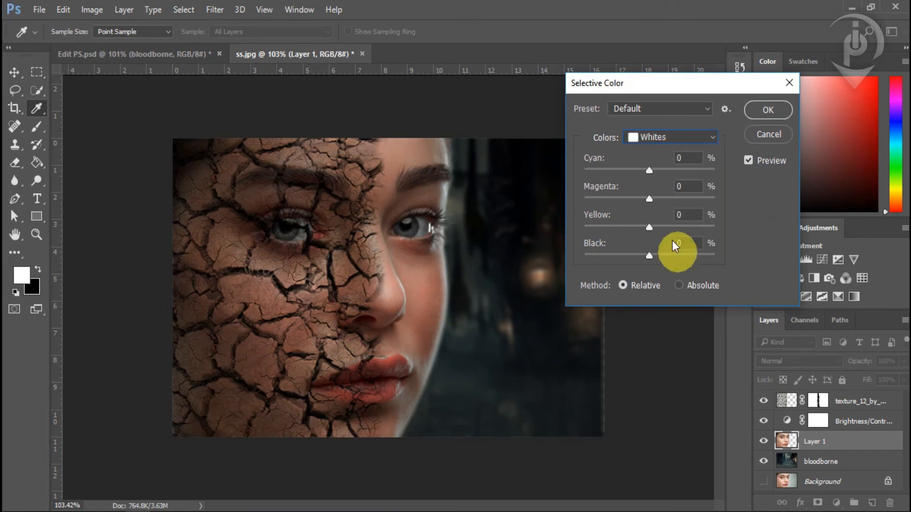
pyautogui.moveTo(648, 227); pyautogui.dragTo(670, 228)
pyautogui.click(748, 160)
pyautogui.click(752, 160)
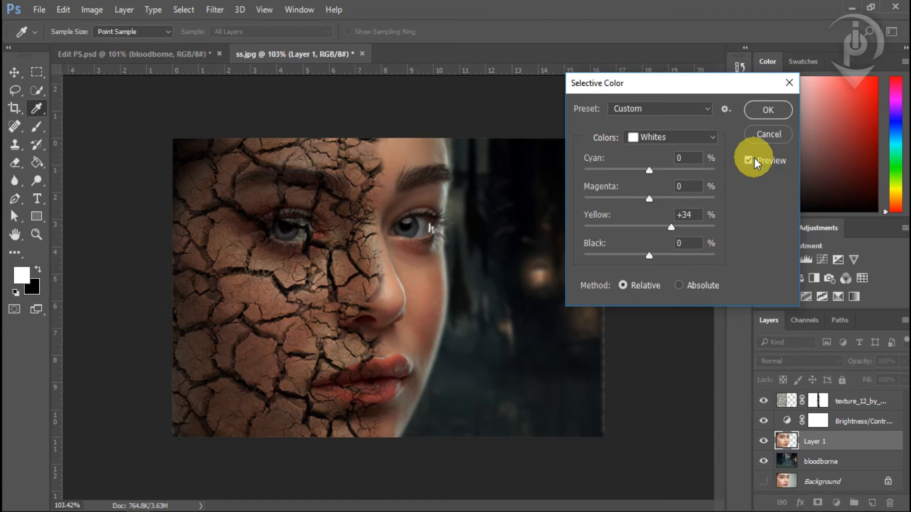
# Set the Whites' Black to +9%, apply the Selective Color adjustment and check the whole image
pyautogui.moveTo(652, 257)
pyautogui.mouseDown()
pyautogui.moveTo(687, 256)
pyautogui.moveTo(627, 257)
pyautogui.moveTo(652, 256)
pyautogui.mouseUp()
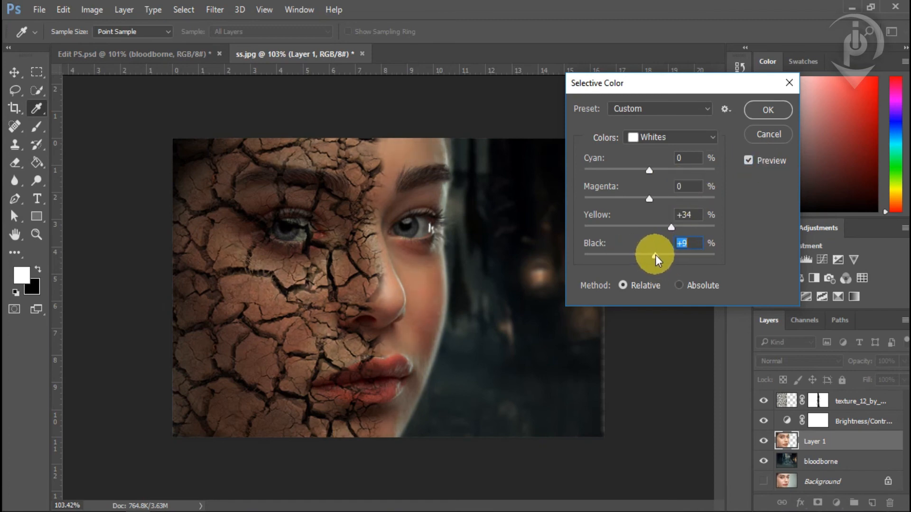
pyautogui.click(749, 161)
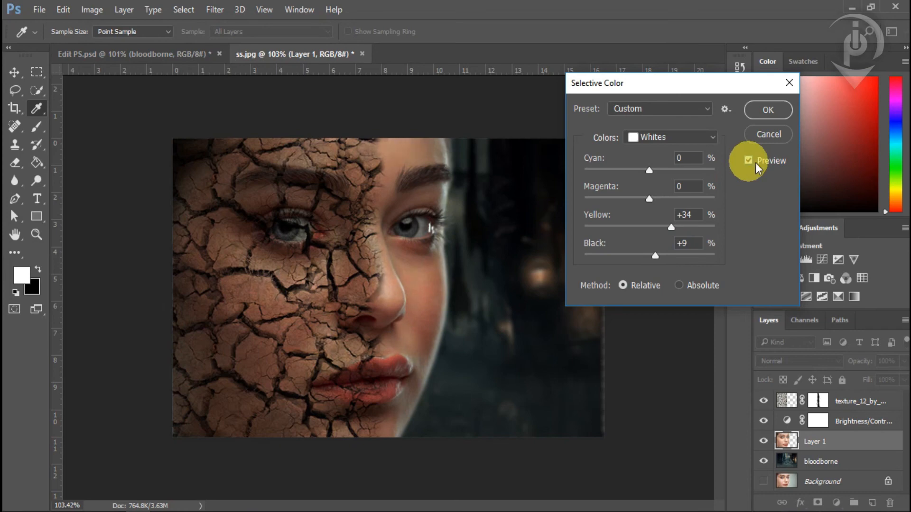
pyautogui.click(768, 110)
pyautogui.scroll(-2, 453, 271)
pyautogui.scroll(-1, 468, 269)
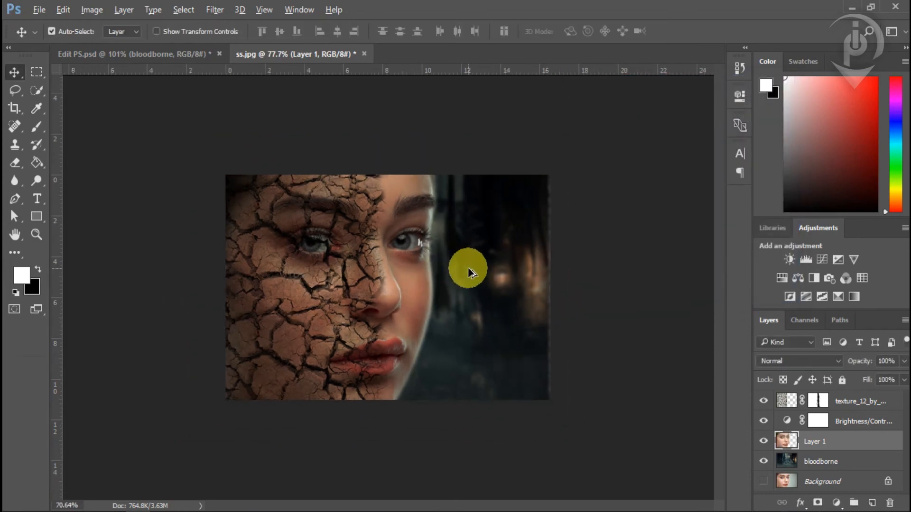
pyautogui.scroll(1, 479, 268)
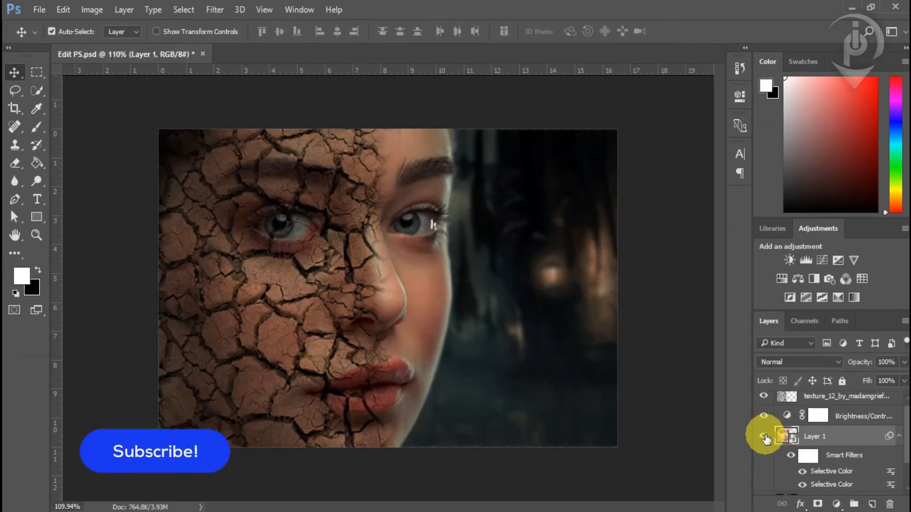
# Check Layer 1 by hiding and showing it, and apply a Hue/Saturation adjustment with Saturation -30 to it
pyautogui.click(764, 436)
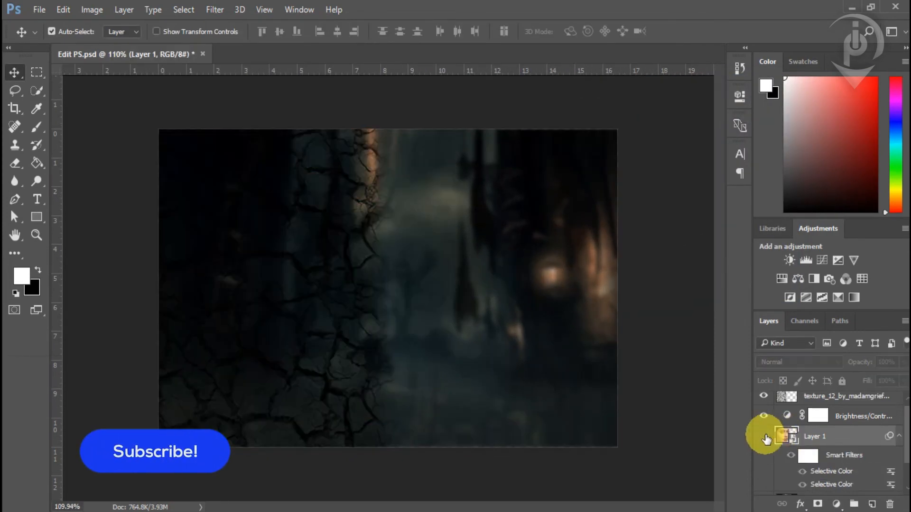
pyautogui.click(763, 436)
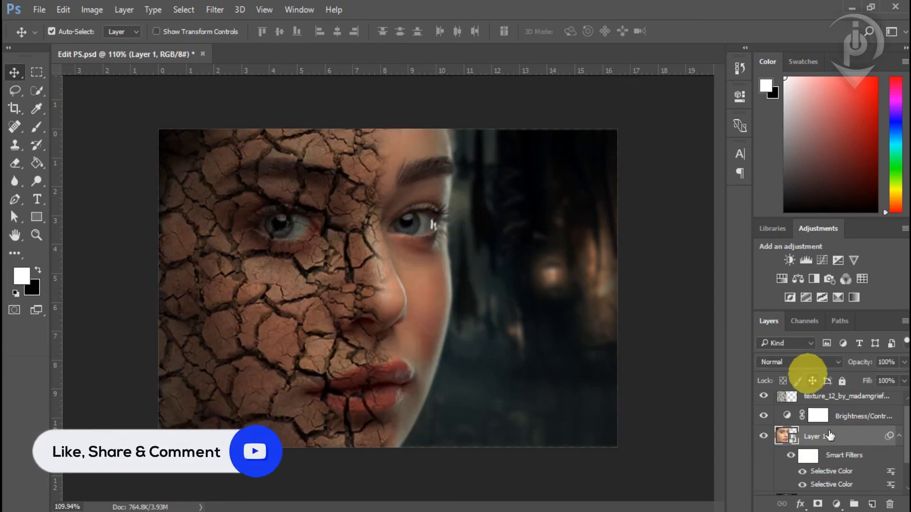
pyautogui.click(96, 10)
pyautogui.moveTo(154, 45)
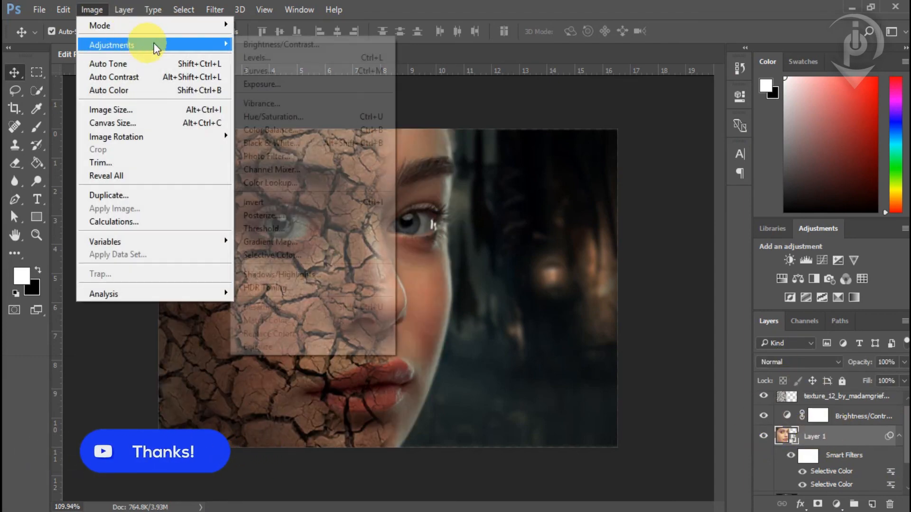
pyautogui.click(305, 117)
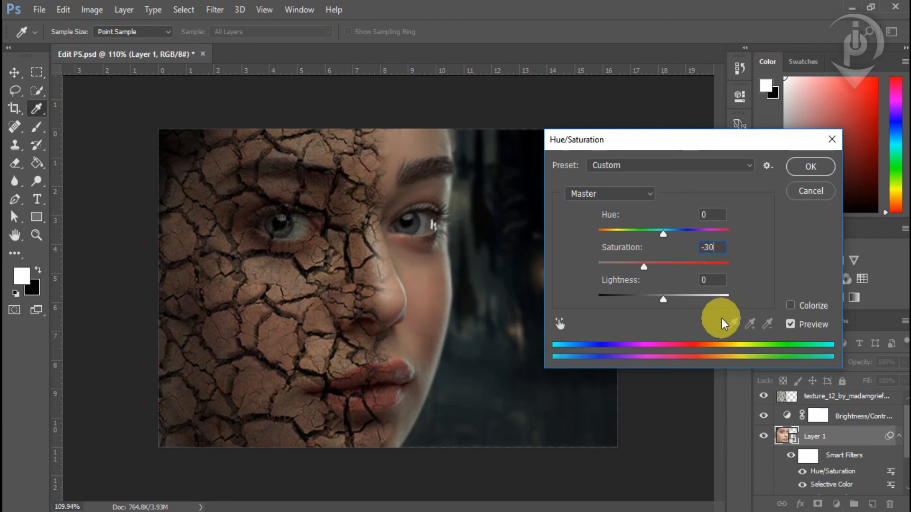
pyautogui.click(810, 167)
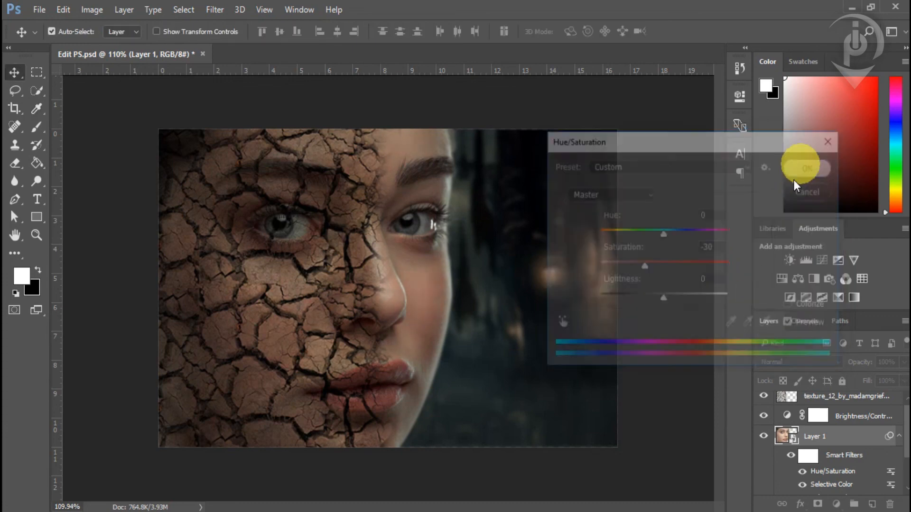
# Examine the composite as a whole and close up, especially the cracked texture around the eyes, nose, cheek and lips
pyautogui.scroll(-2, 580, 266)
pyautogui.scroll(2, 579, 269)
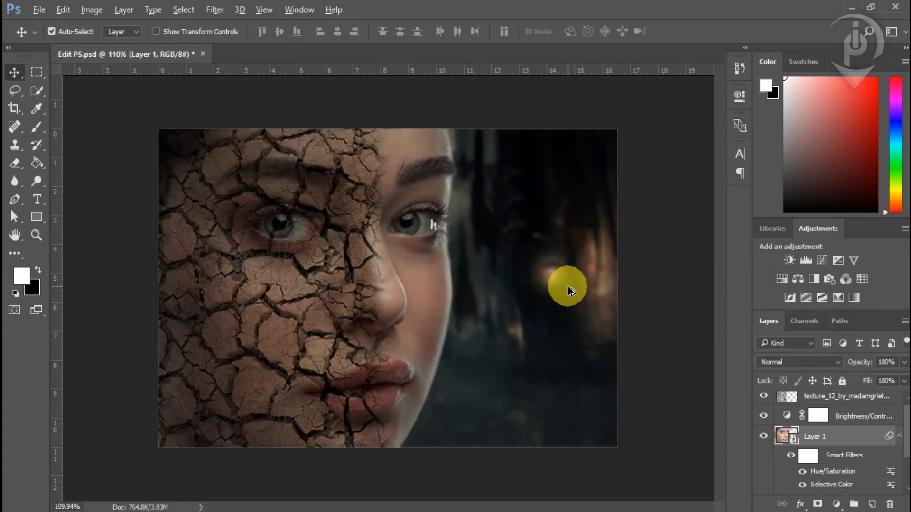
pyautogui.scroll(-1, 566, 286)
pyautogui.scroll(1, 567, 287)
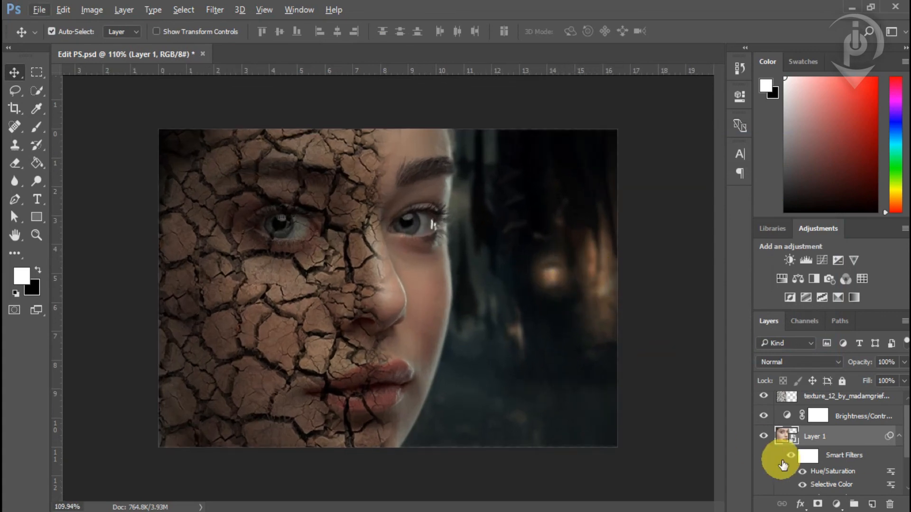
pyautogui.scroll(-1, 504, 276)
pyautogui.scroll(1, 476, 360)
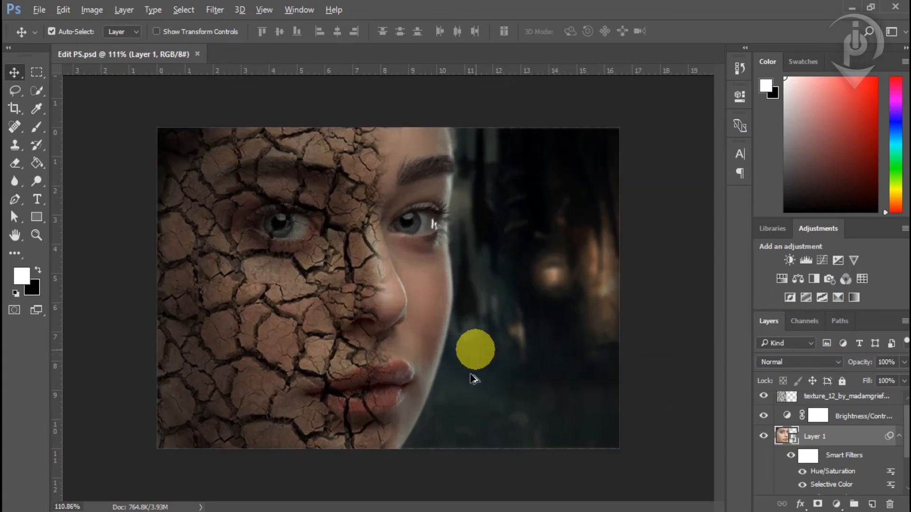
pyautogui.scroll(1, 441, 404)
pyautogui.scroll(1, 404, 406)
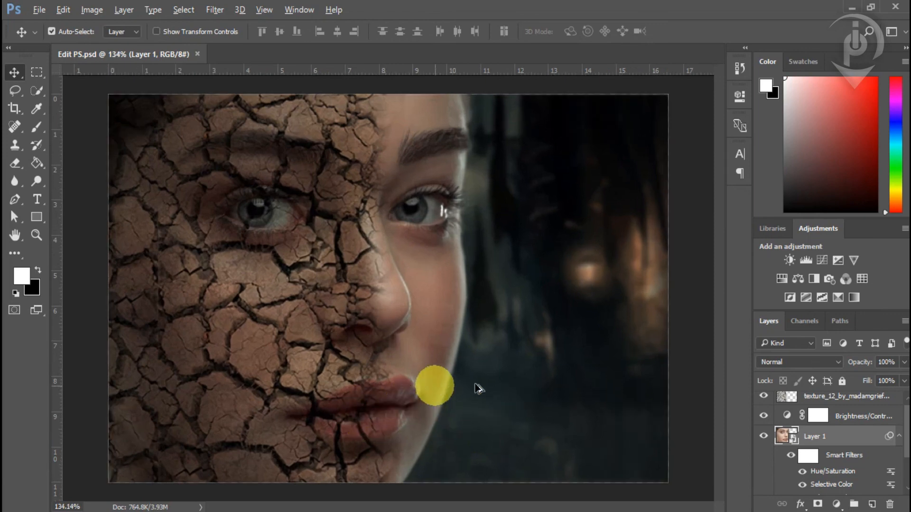
pyautogui.scroll(1, 417, 389)
pyautogui.scroll(1, 379, 396)
pyautogui.scroll(1, 233, 379)
pyautogui.scroll(1, 234, 341)
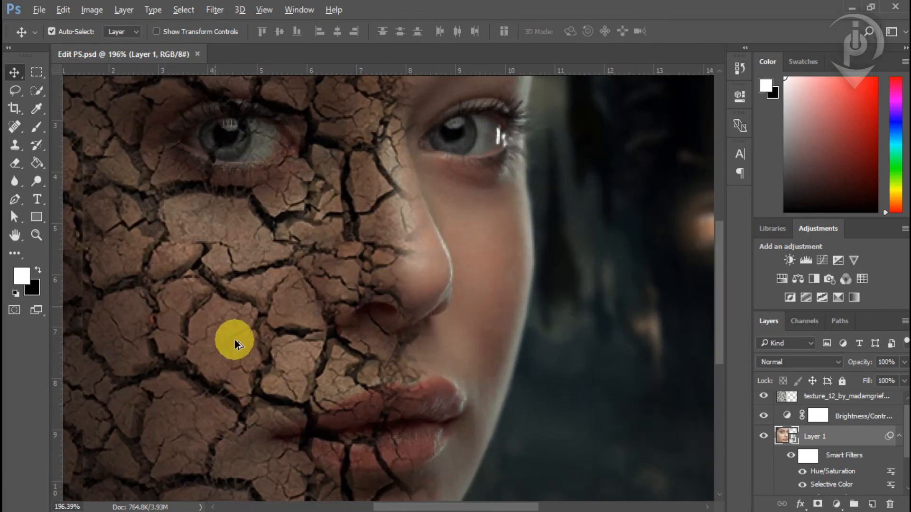
pyautogui.scroll(-1, 274, 386)
pyautogui.scroll(1, 228, 256)
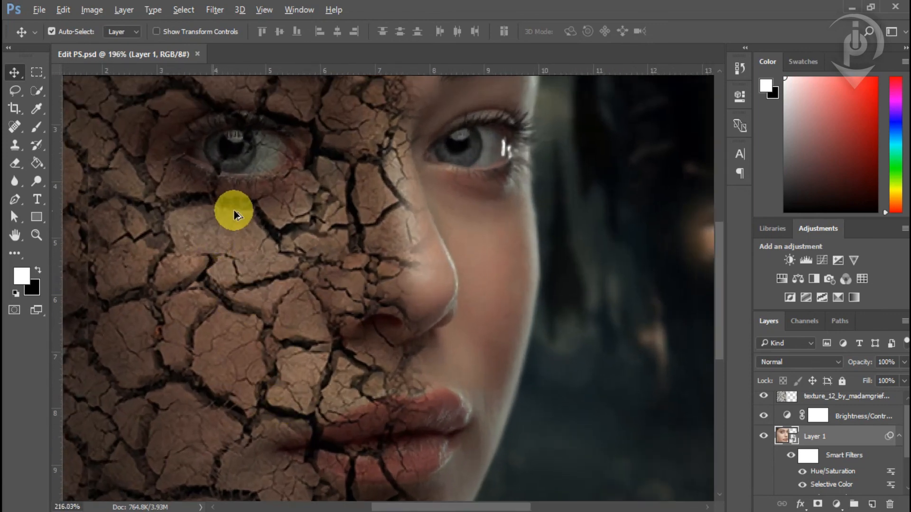
pyautogui.scroll(1, 266, 218)
pyautogui.scroll(1, 365, 240)
pyautogui.scroll(1, 390, 263)
pyautogui.scroll(2, 234, 350)
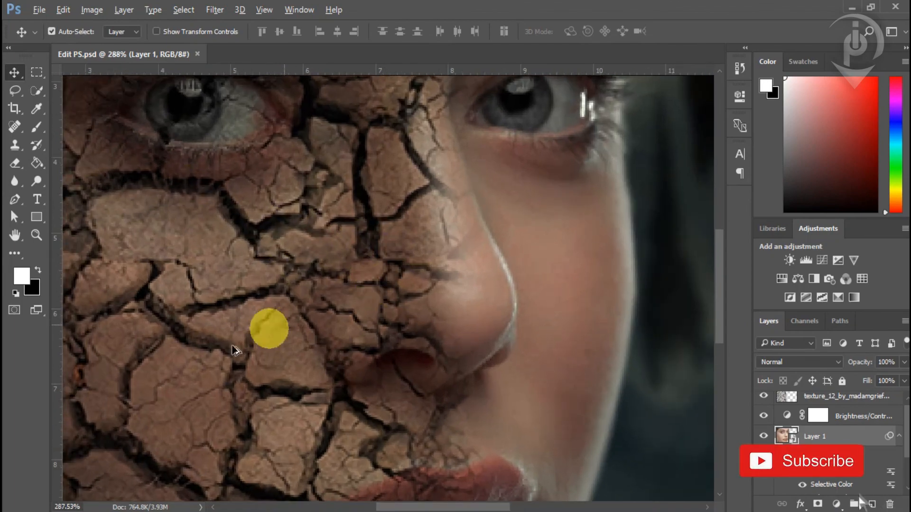
pyautogui.moveTo(237, 393); pyautogui.dragTo(333, 309)
pyautogui.scroll(-4, 318, 343)
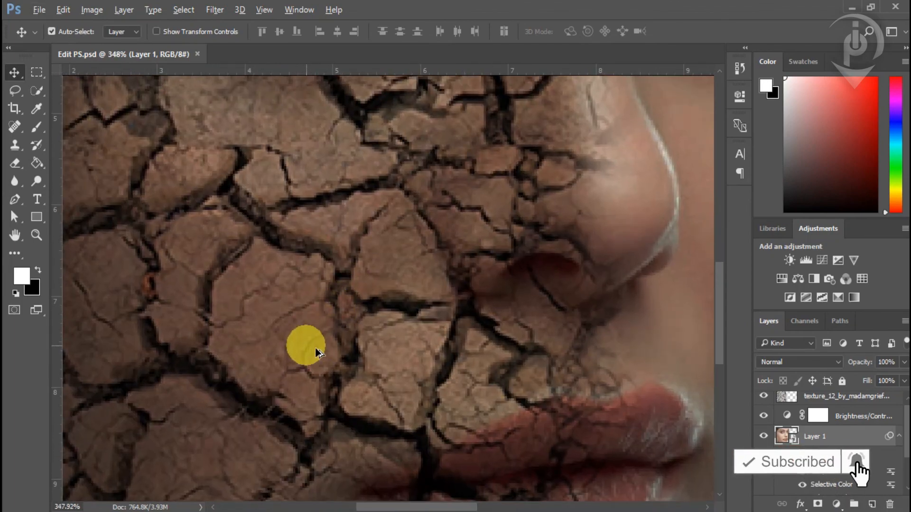